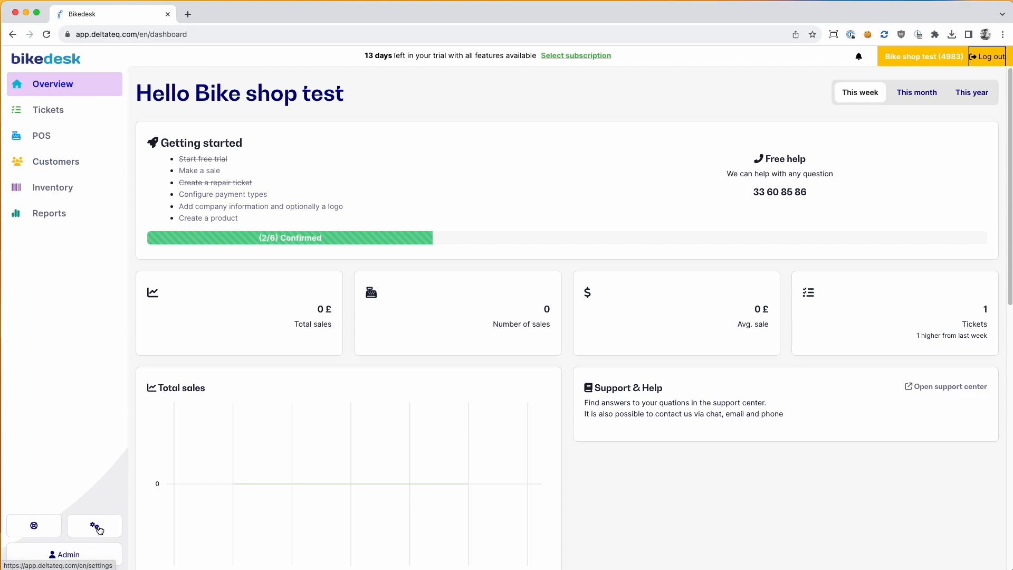
Step: Upload Bike-and-Co.png as the store logo in General settings
click(99, 531)
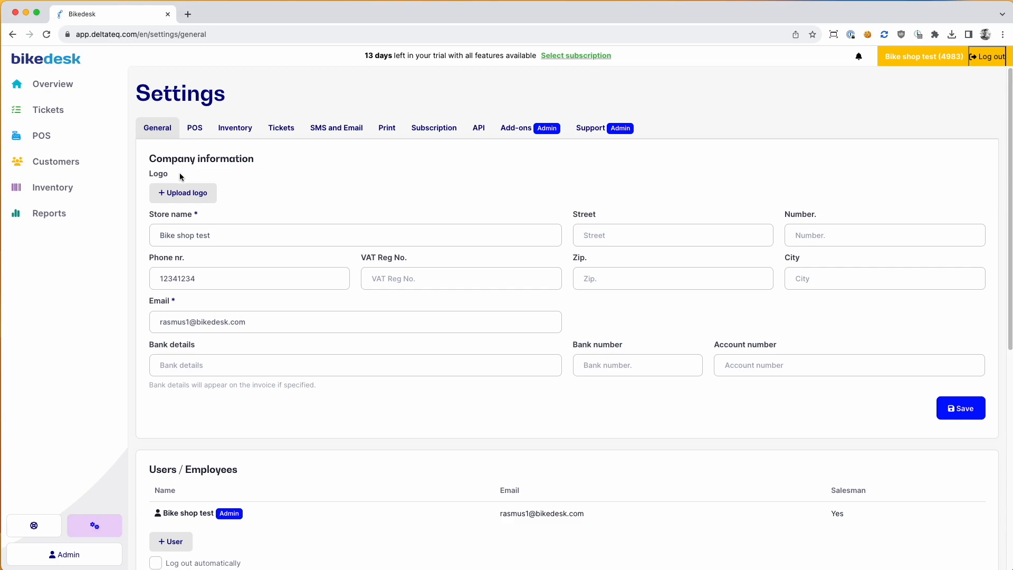
click(193, 197)
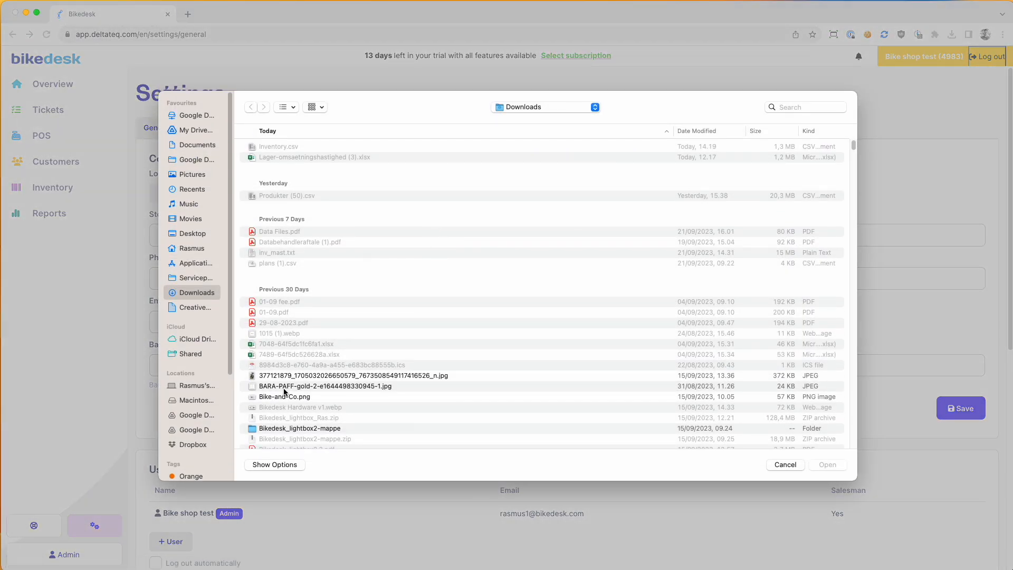
click(285, 395)
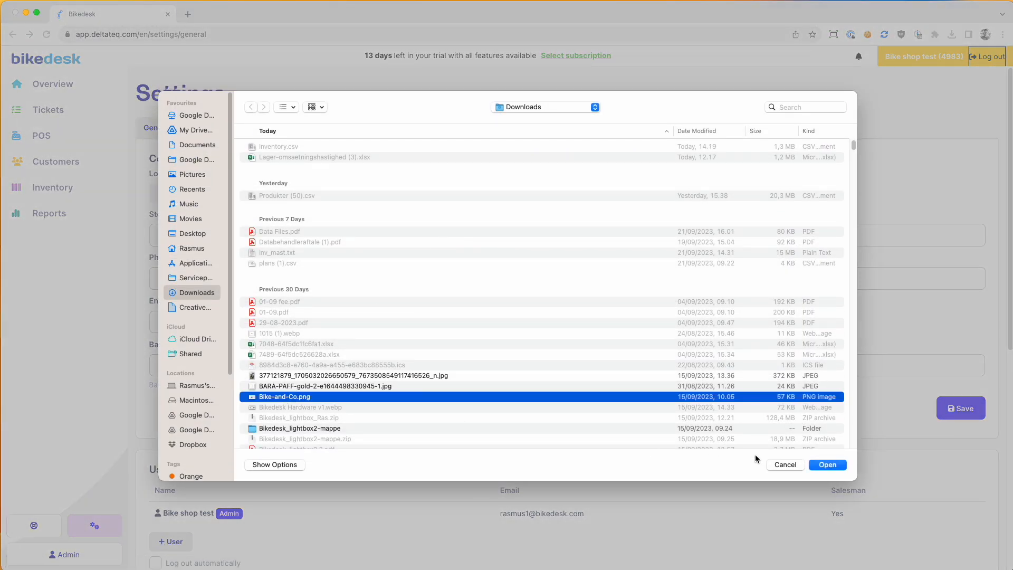
click(828, 465)
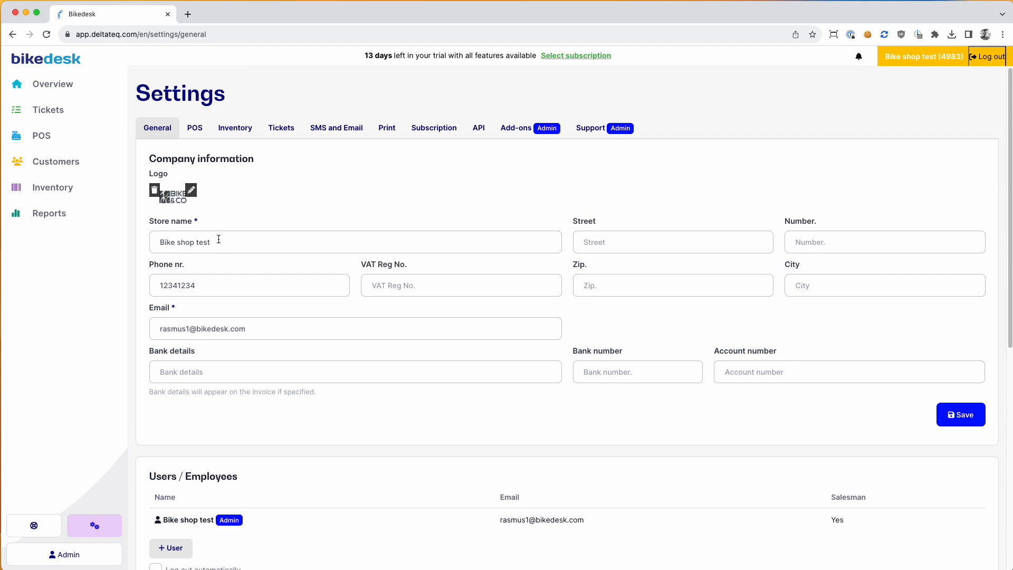
click(624, 245)
key(Tab)
key(Tab)
key(Tab)
click(302, 405)
scroll(301, 404, down, 3)
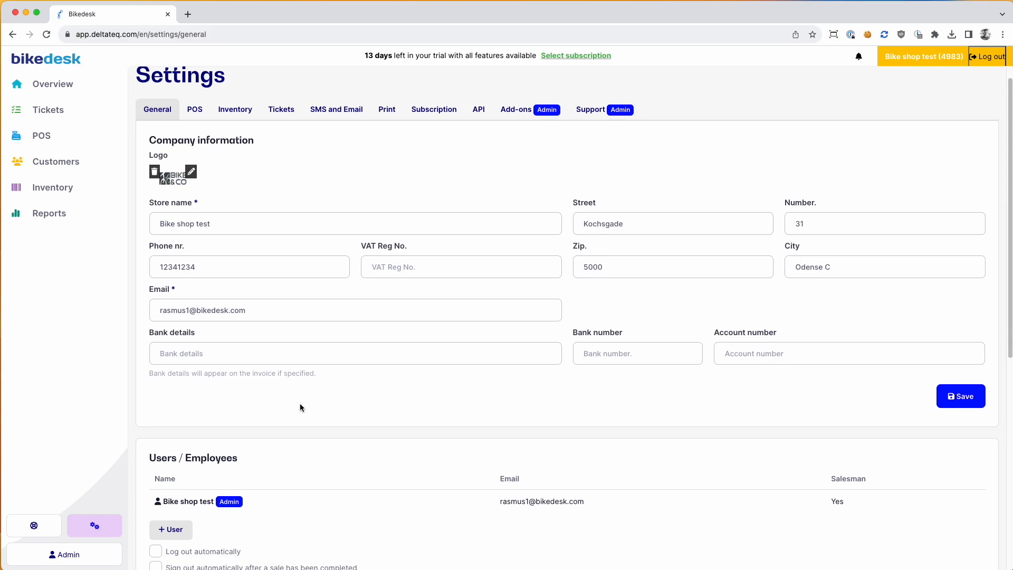
click(958, 309)
scroll(475, 298, down, 3)
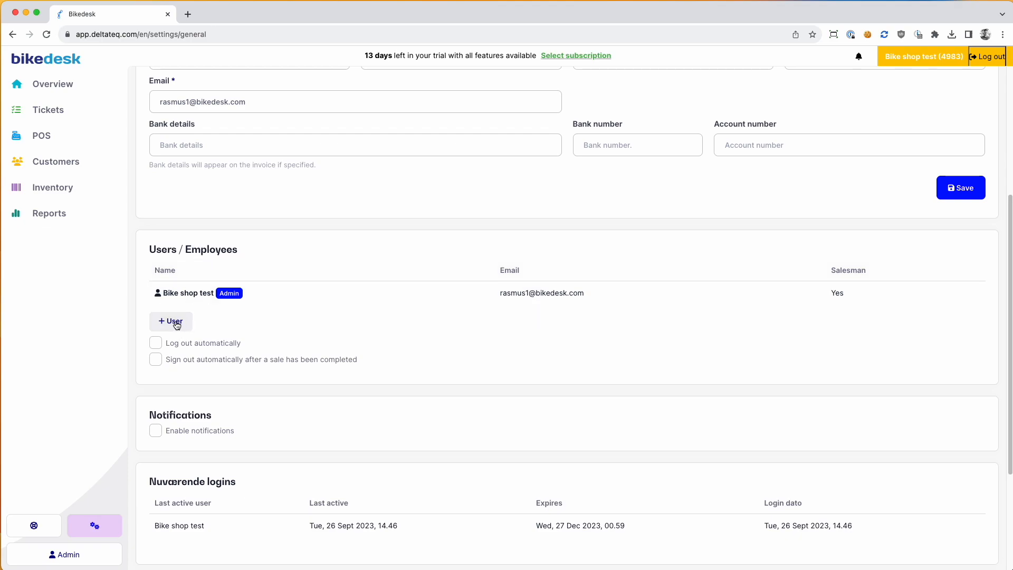
Step: Add a new salesman employee user with the employee's name
click(177, 326)
text(T)
key(BackSpace)
text(Rasmus)
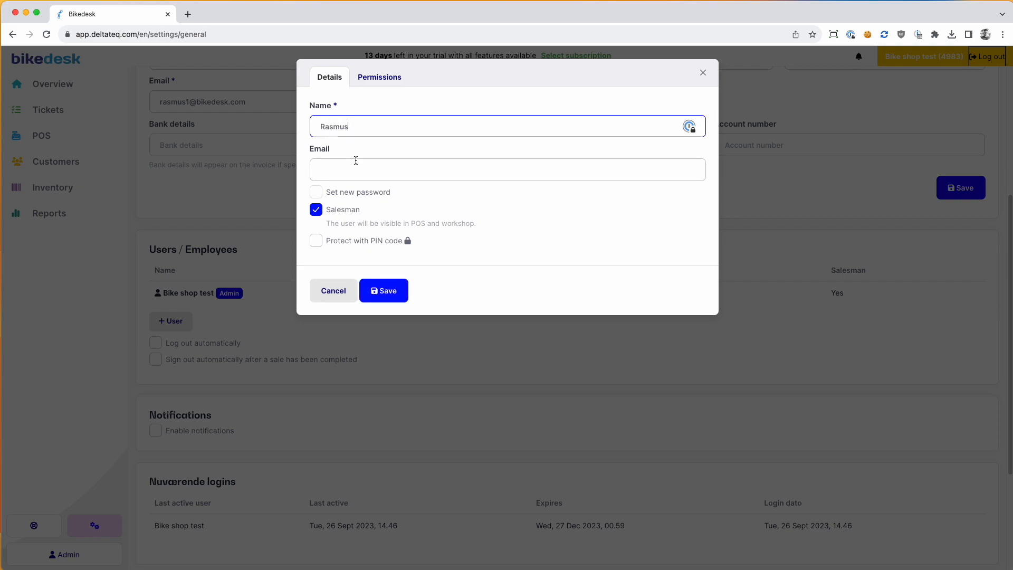
click(390, 292)
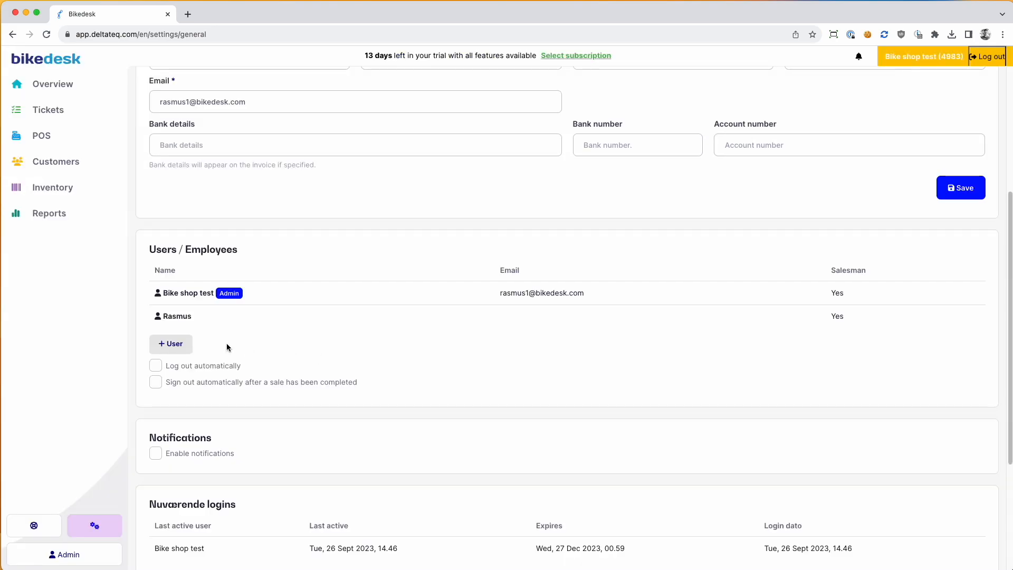
Step: Add a second employee user, not a salesman, with the employee's name
click(183, 350)
click(317, 211)
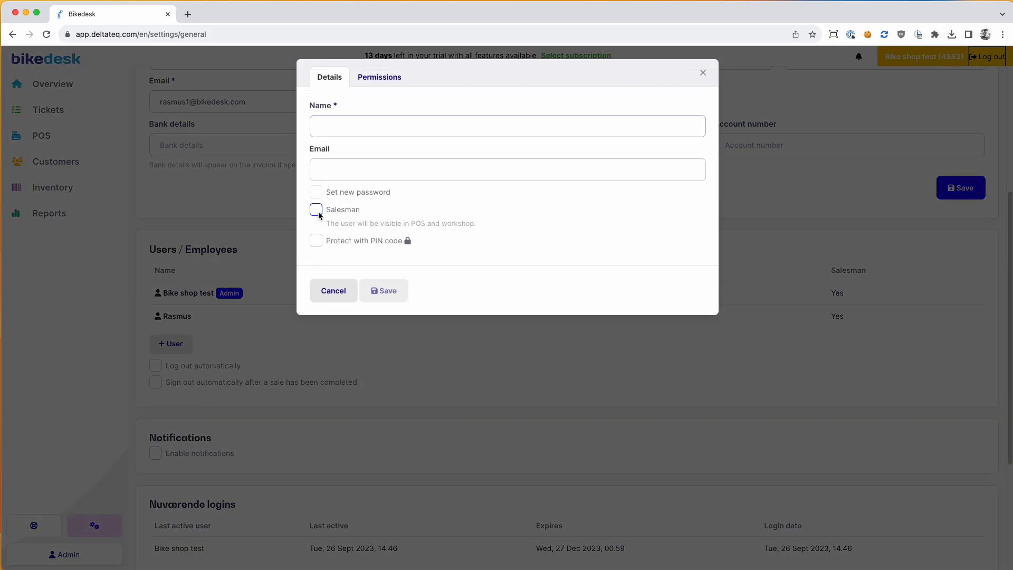
click(355, 126)
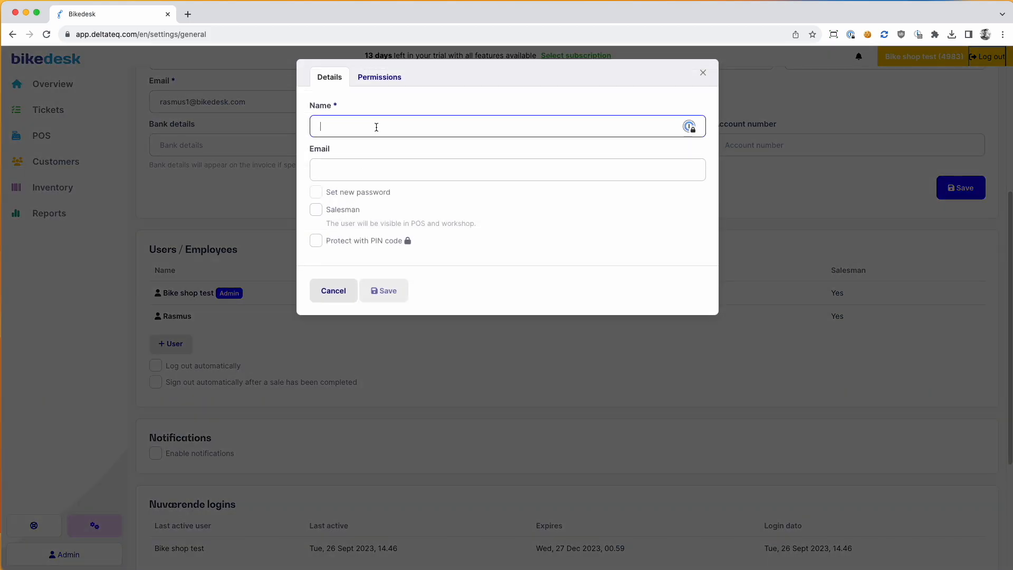
text(Taylor)
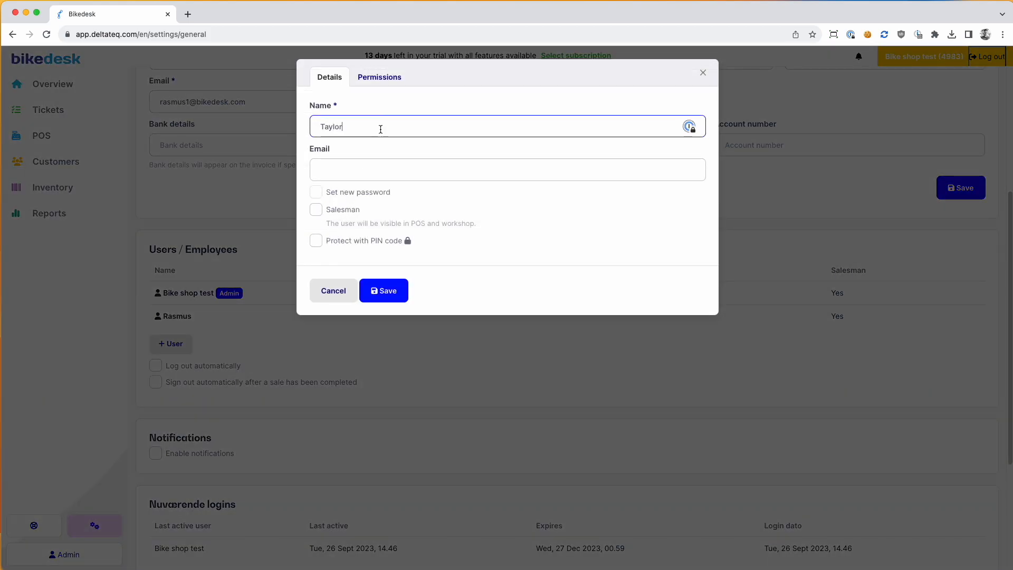
click(395, 293)
Step: Review the newest employee's permissions, then close their settings
scroll(254, 328, down, 1)
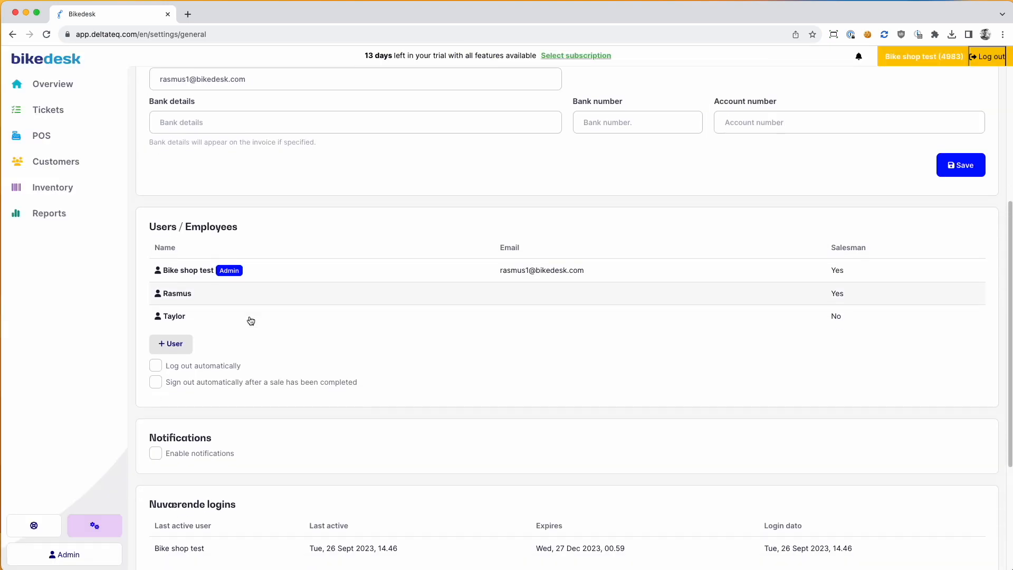
click(206, 315)
click(366, 89)
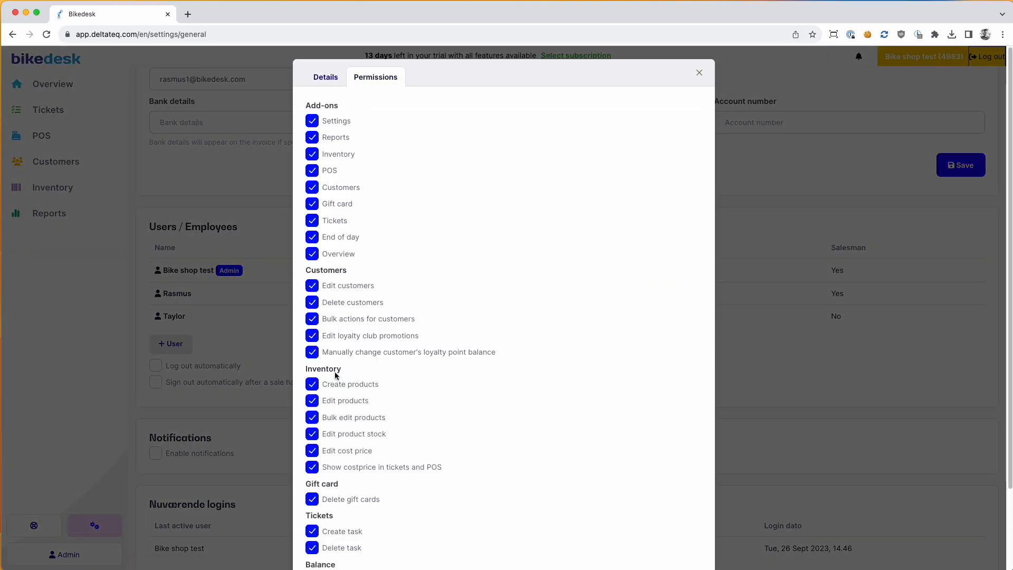
scroll(335, 373, down, 2)
scroll(335, 369, up, 2)
scroll(335, 369, up, 1)
click(702, 72)
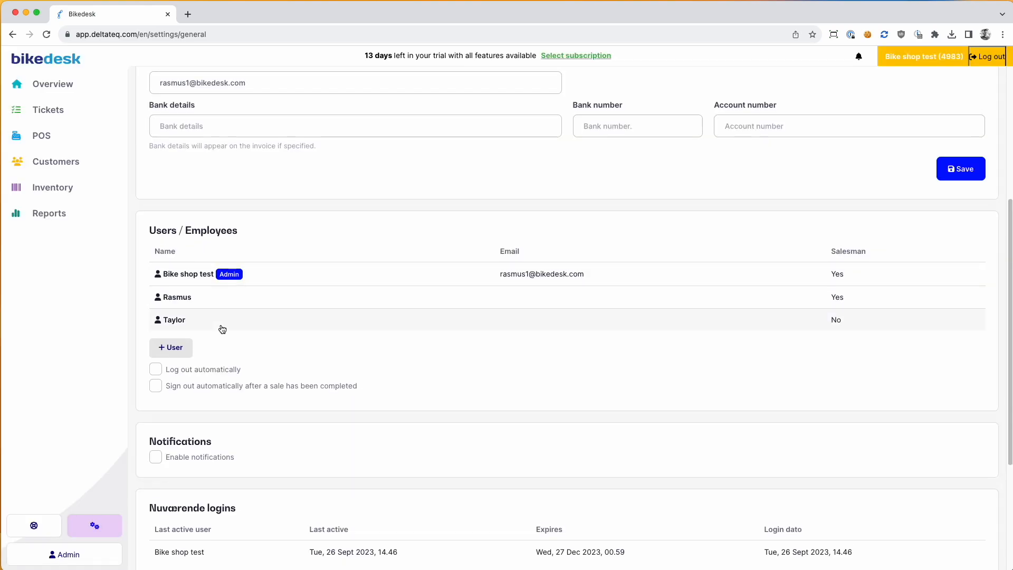
Step: Try PIN protection on the newest employee, then close without changes
click(200, 320)
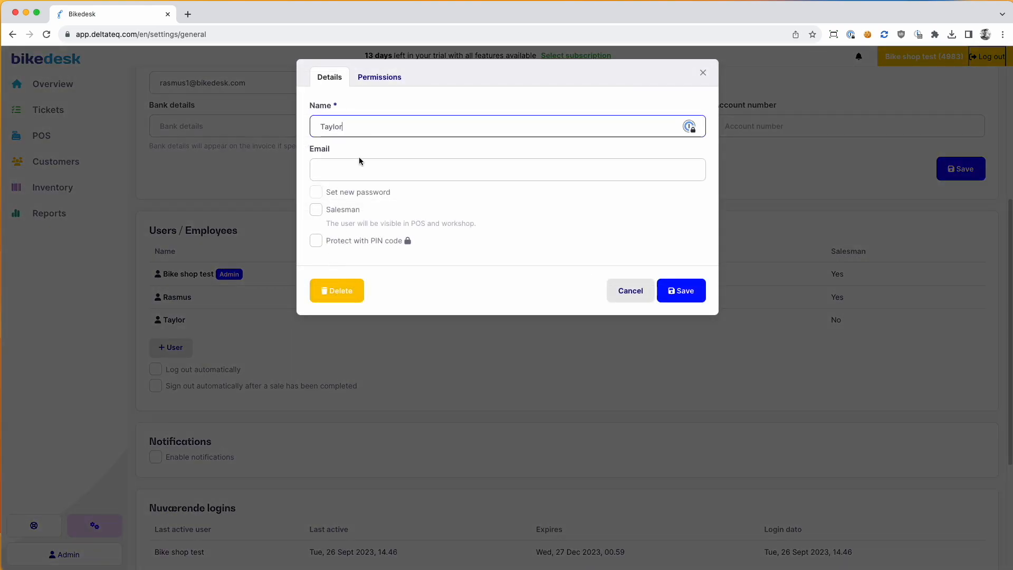
click(315, 242)
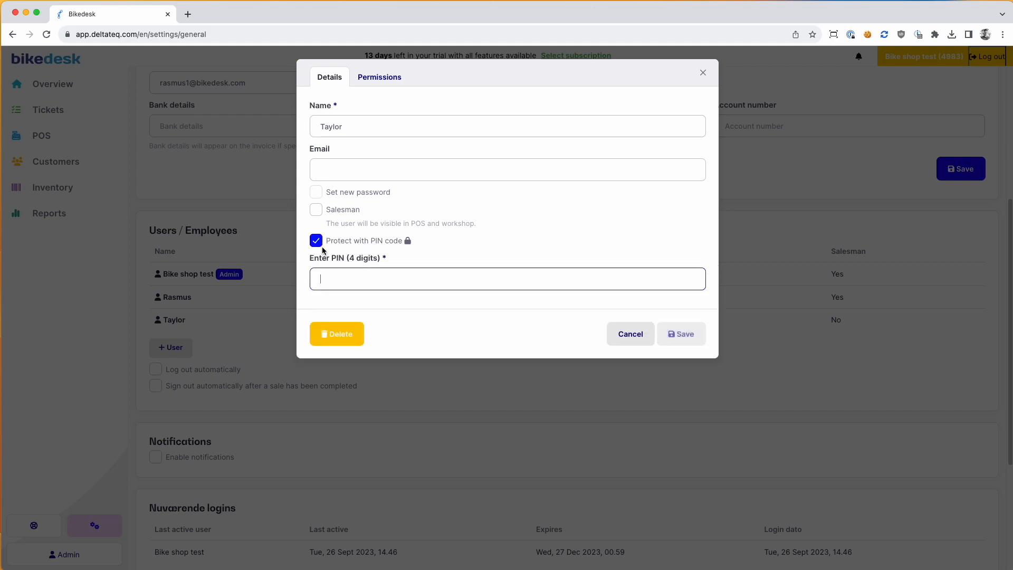
click(317, 241)
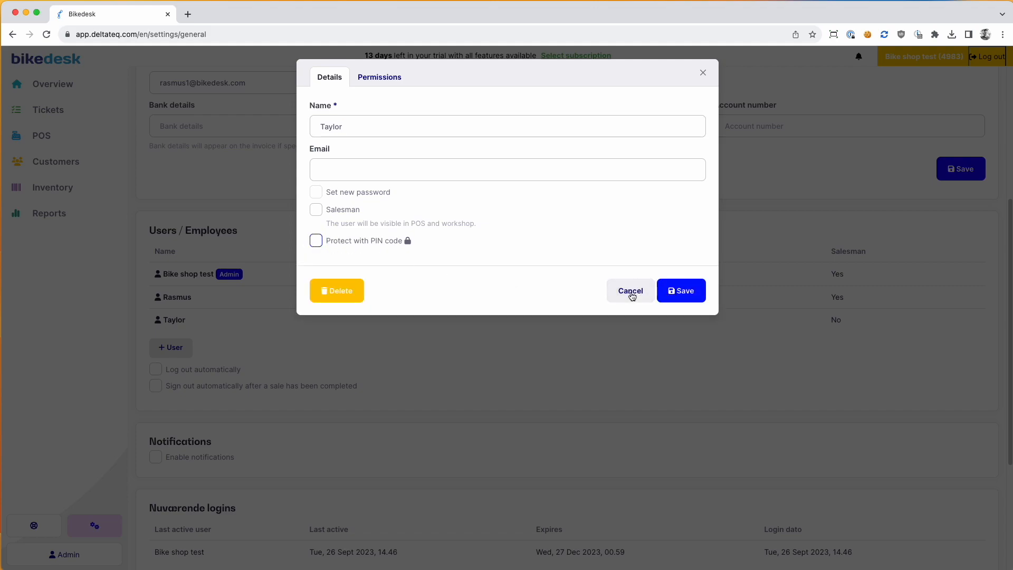
click(702, 73)
scroll(388, 332, down, 1)
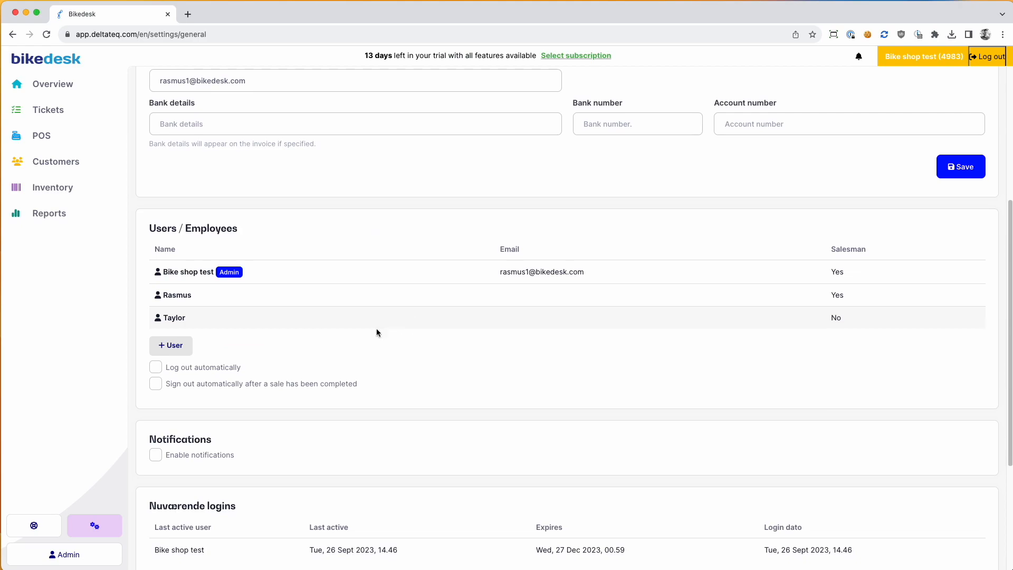
scroll(302, 342, down, 1)
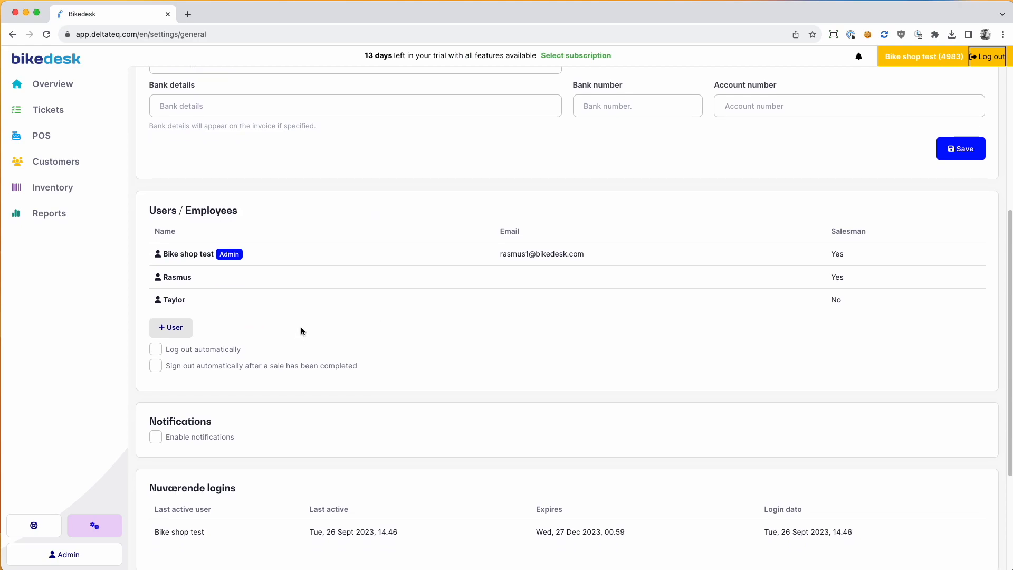
scroll(299, 319, down, 3)
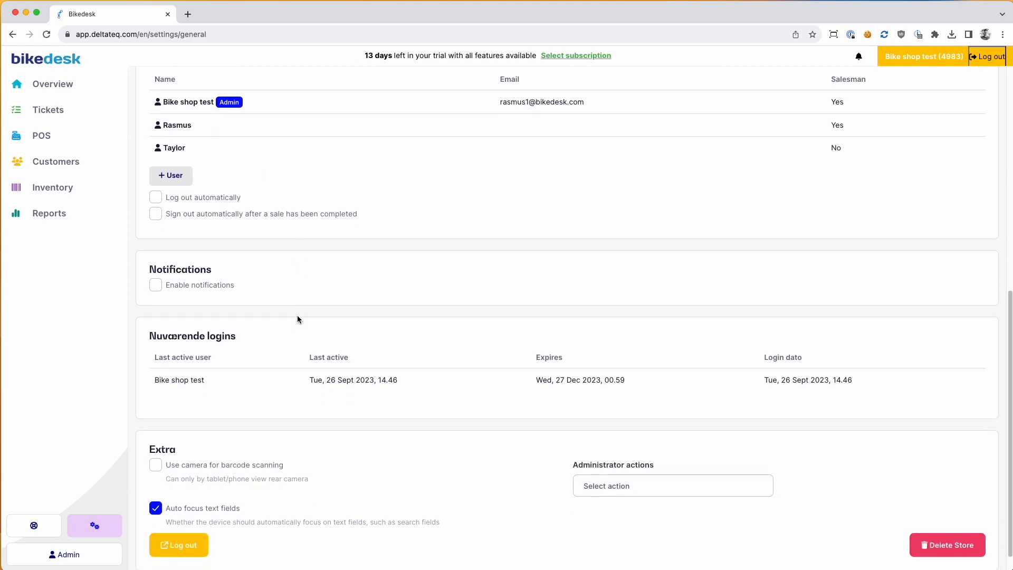
Step: Enable notifications with low inventory, work-card item, stock transfer and SMS reply alerts
click(157, 275)
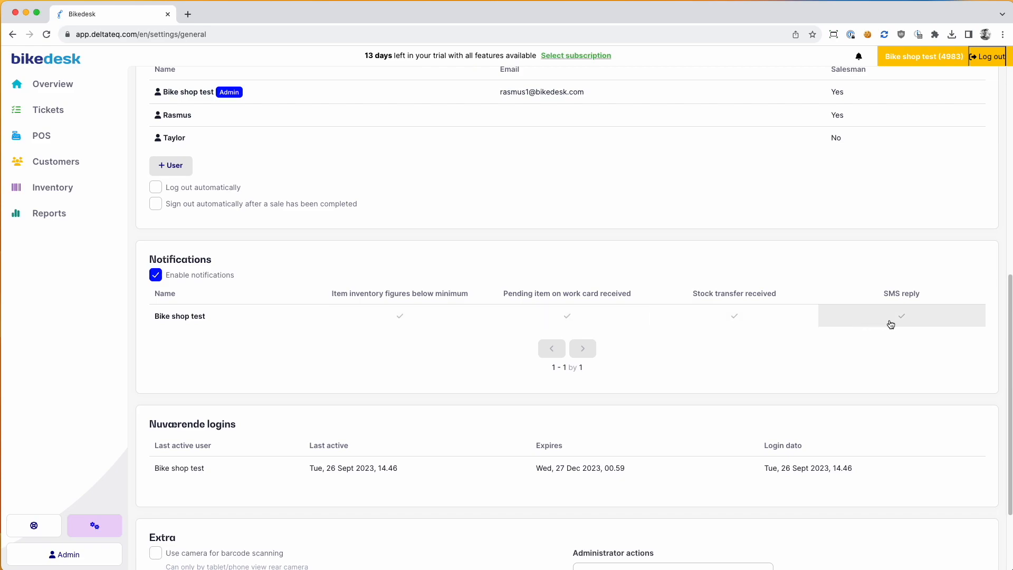
click(423, 321)
click(561, 317)
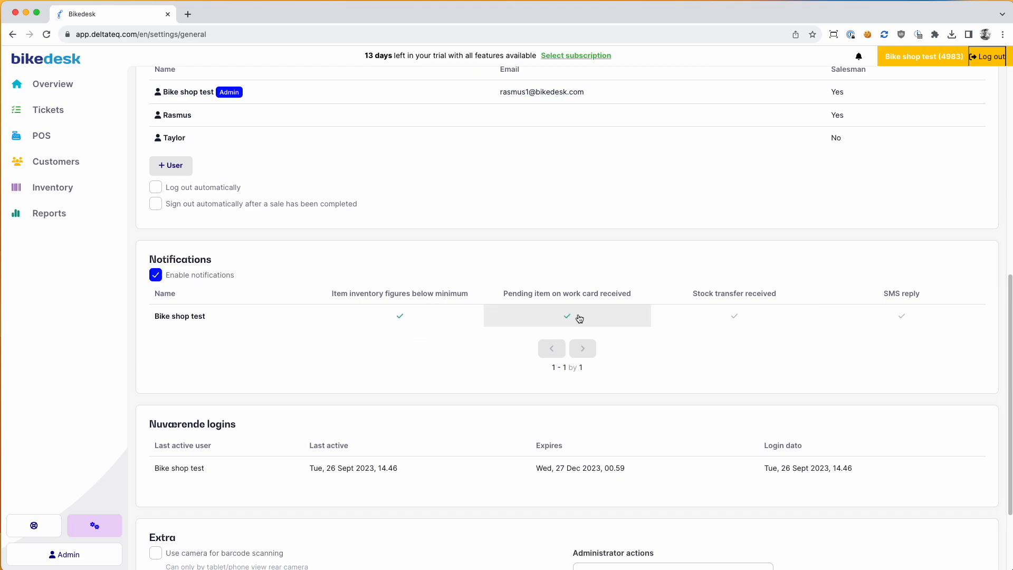
click(769, 321)
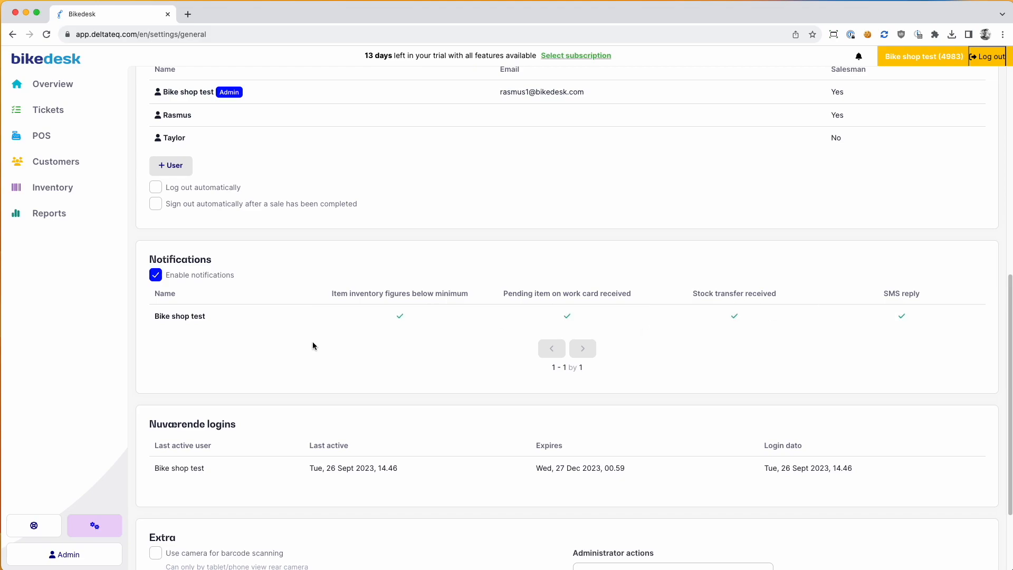
scroll(293, 341, down, 2)
scroll(293, 341, down, 1)
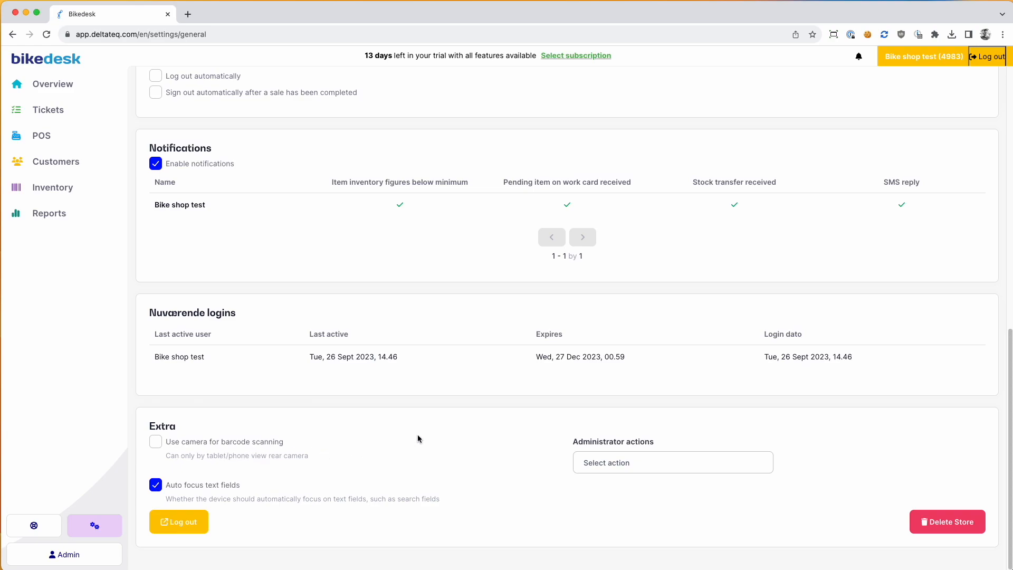
scroll(417, 439, up, 10)
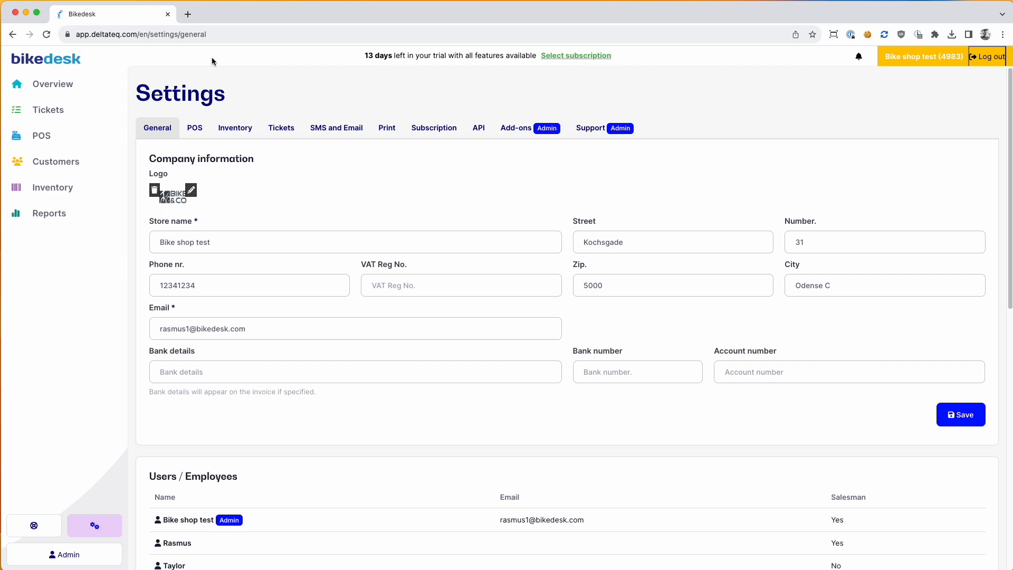
click(195, 133)
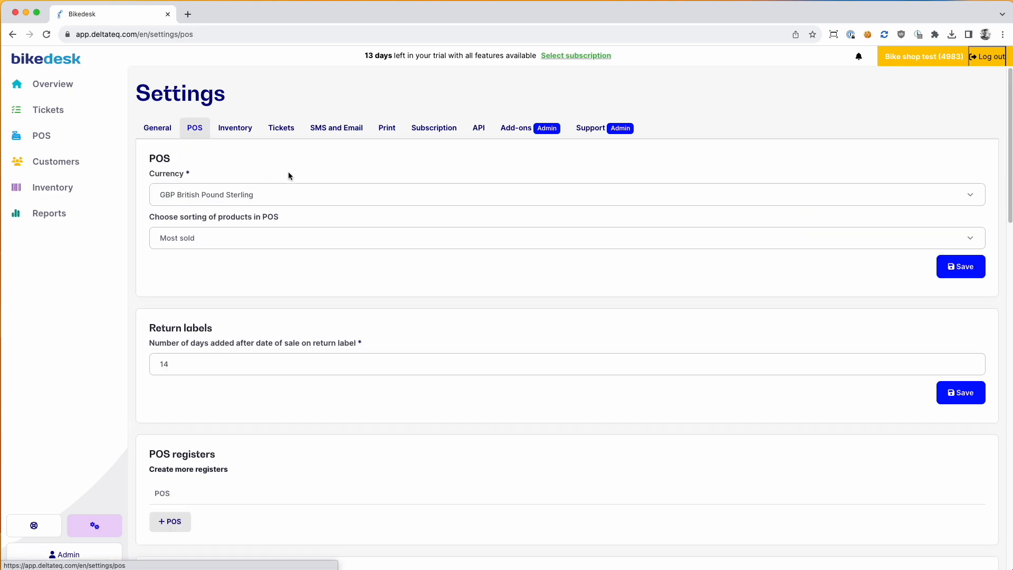
click(180, 196)
click(179, 196)
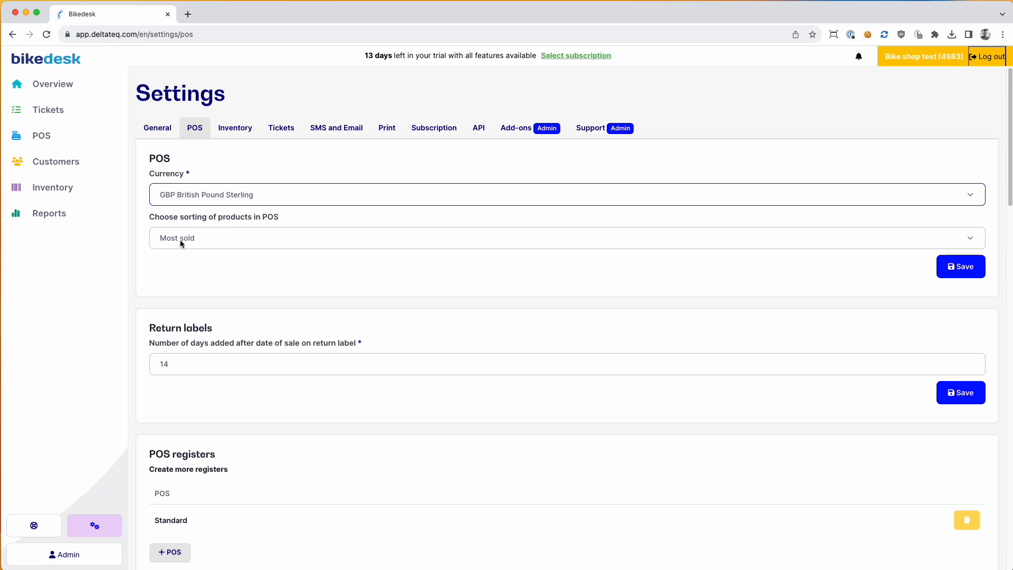
click(180, 239)
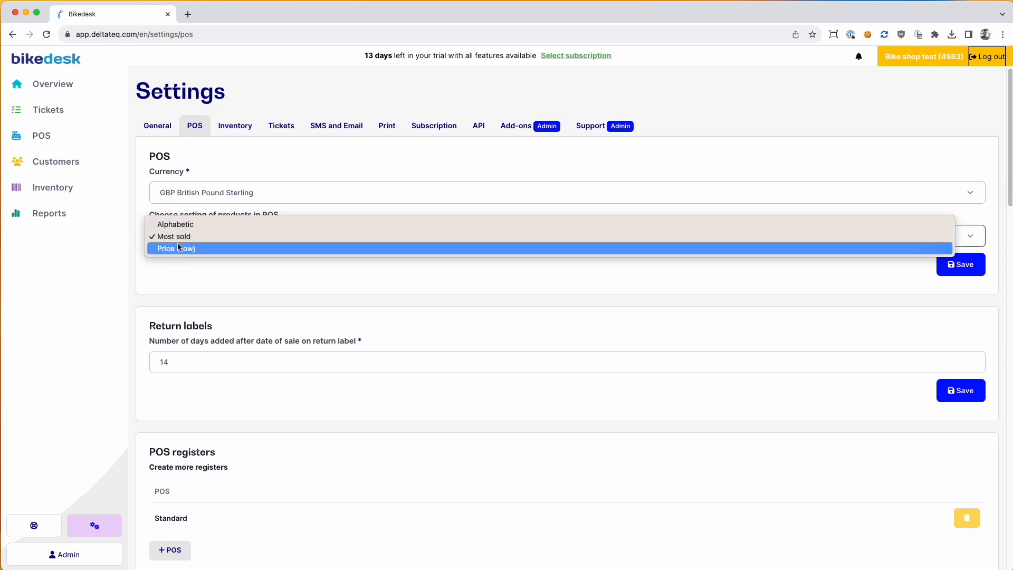
click(196, 278)
scroll(196, 274, down, 4)
drag(177, 165, 144, 157)
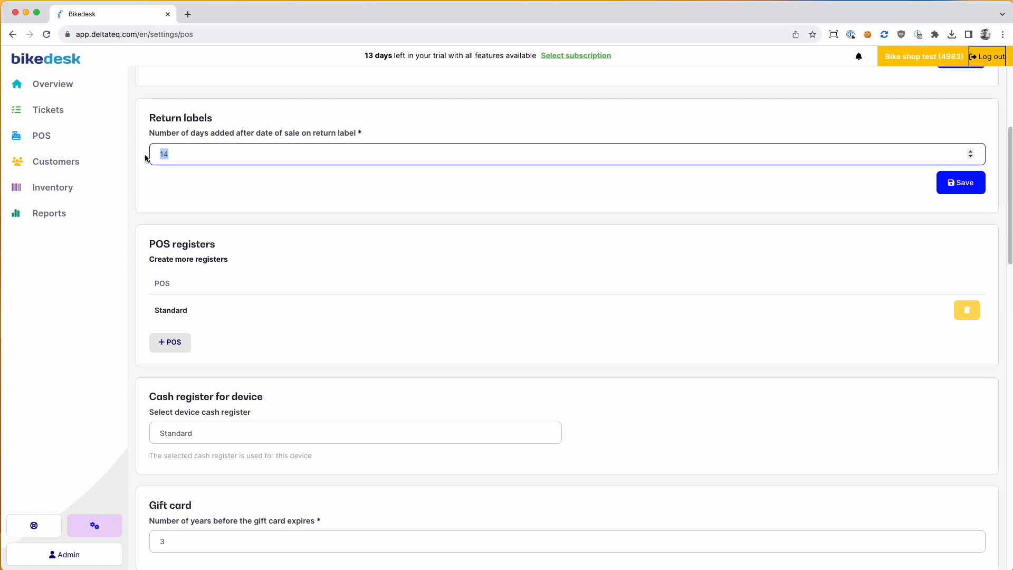
click(169, 175)
drag(159, 155, 183, 153)
click(180, 176)
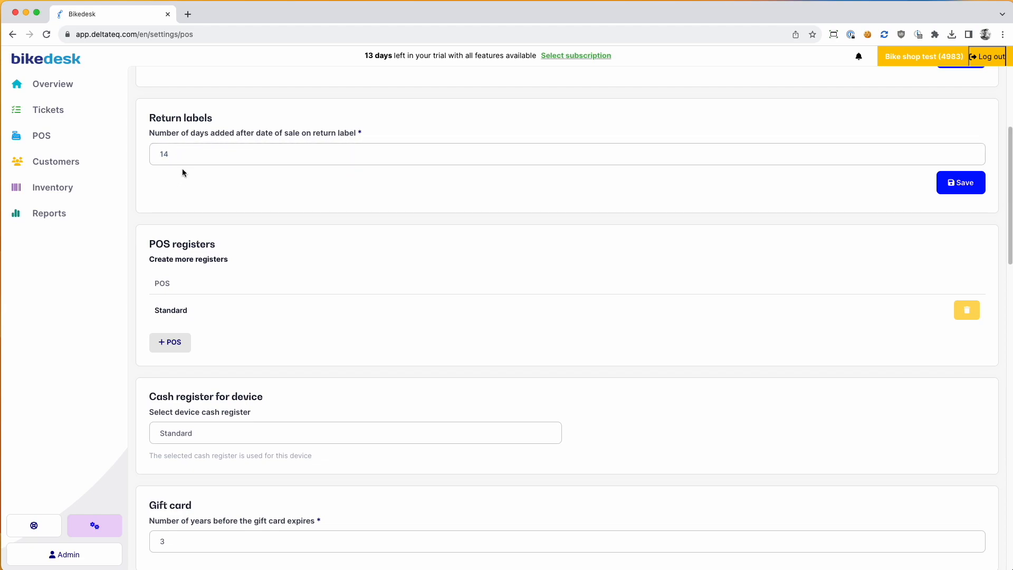
scroll(208, 203, down, 1)
drag(147, 222, 217, 222)
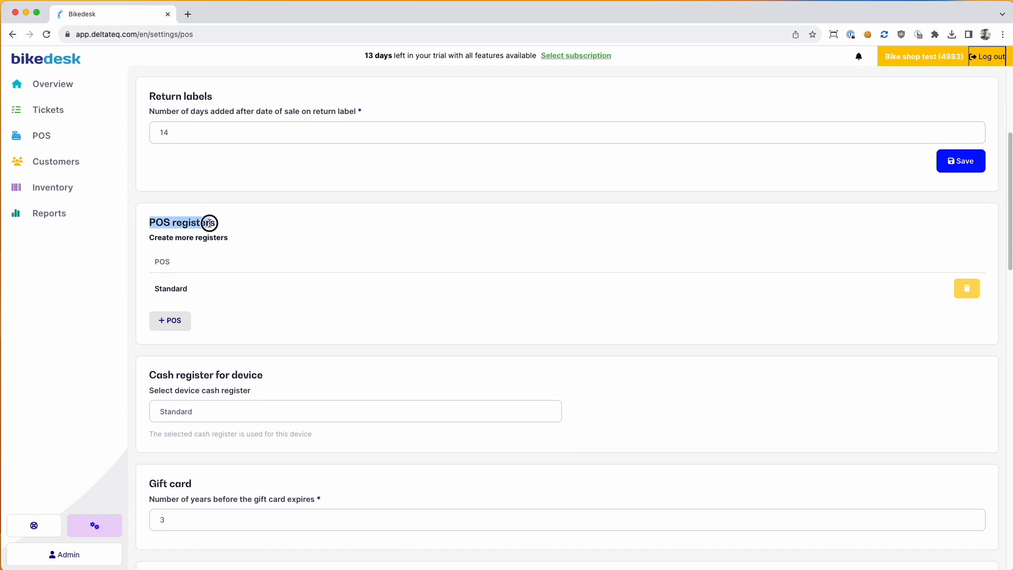
scroll(221, 233, down, 5)
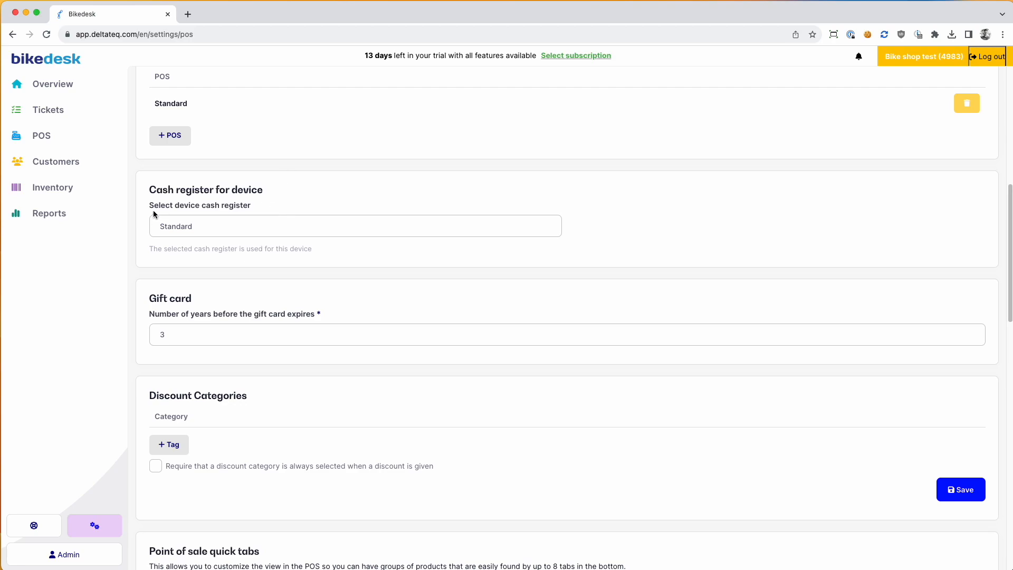
scroll(169, 275, down, 1)
click(173, 316)
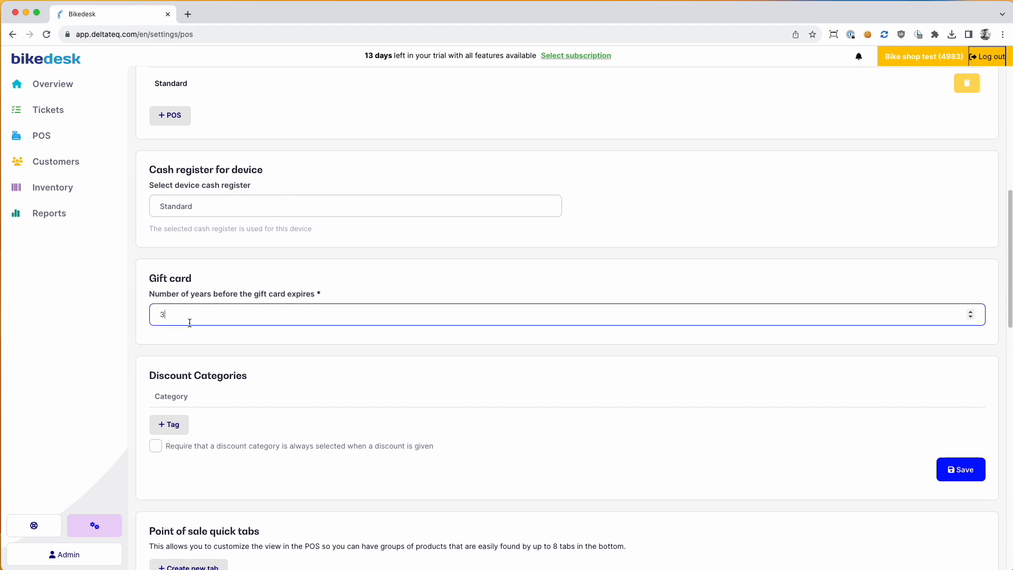
scroll(185, 319, down, 6)
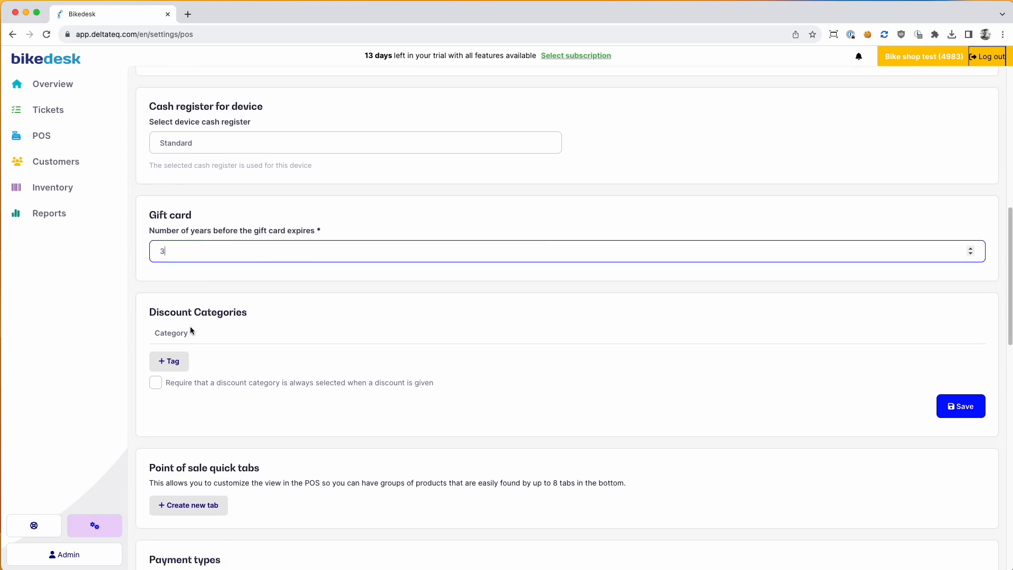
click(263, 138)
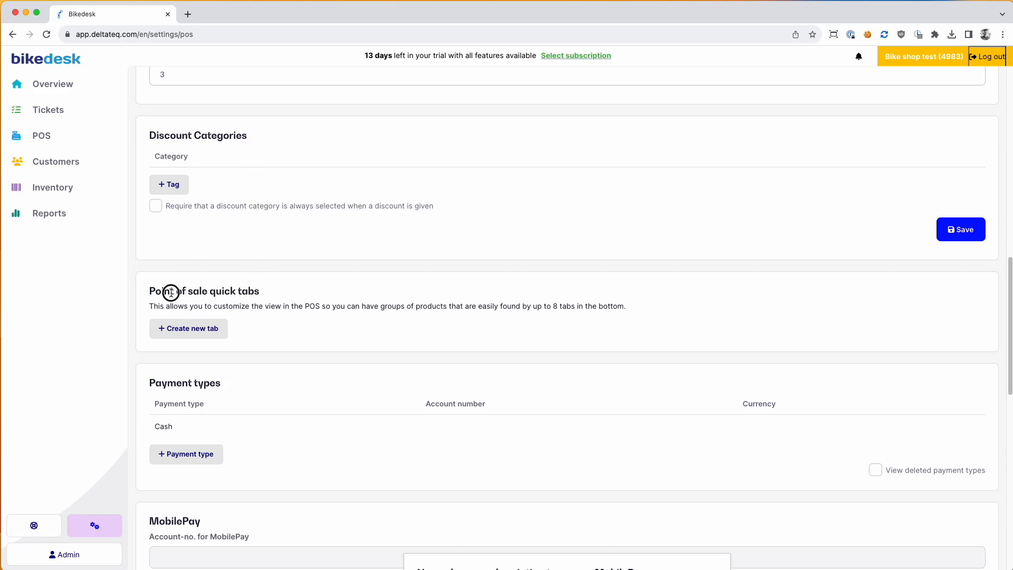
Step: Create a POS quick tab named Most sold
scroll(176, 294, down, 2)
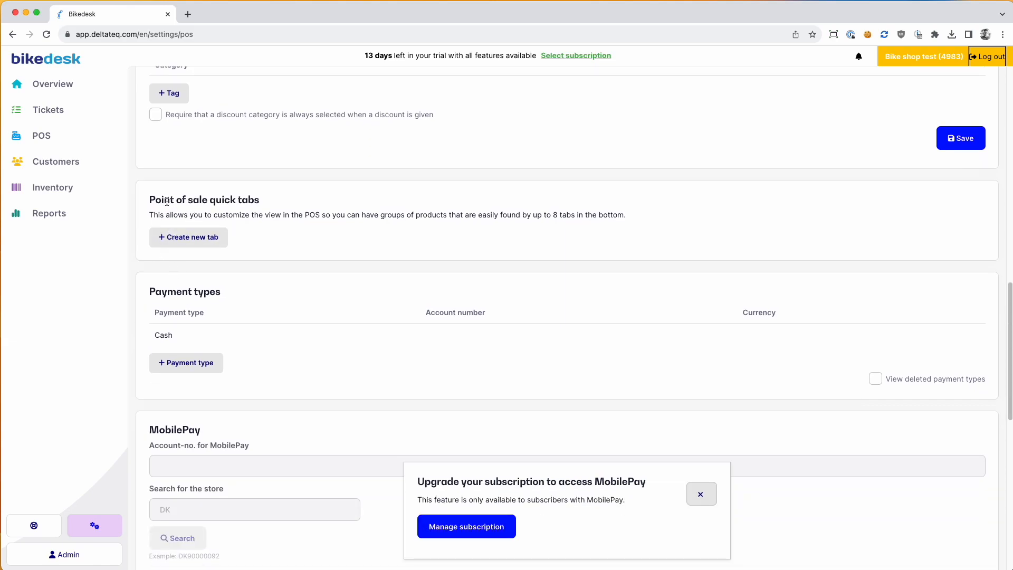
click(182, 239)
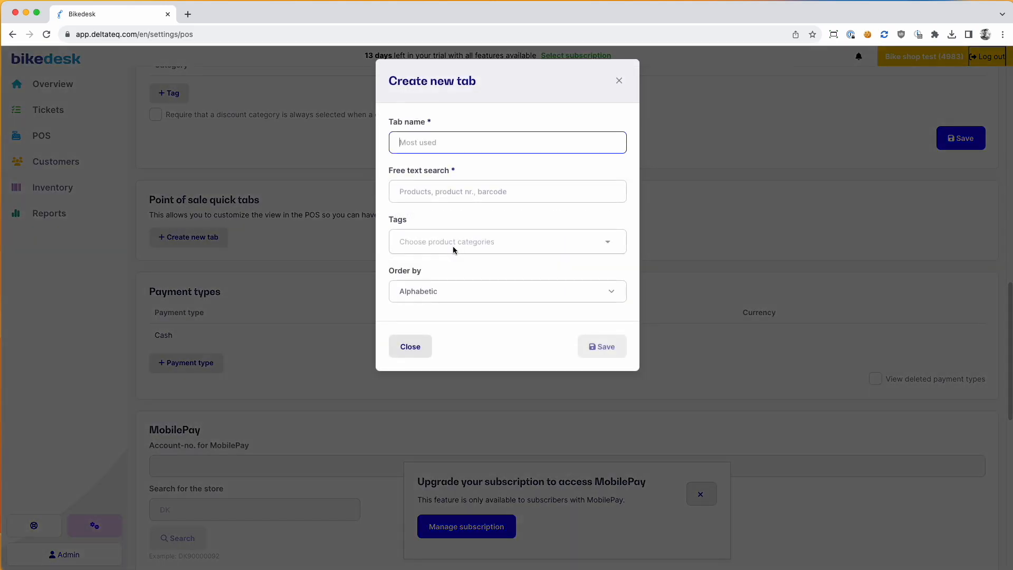
text(Most)
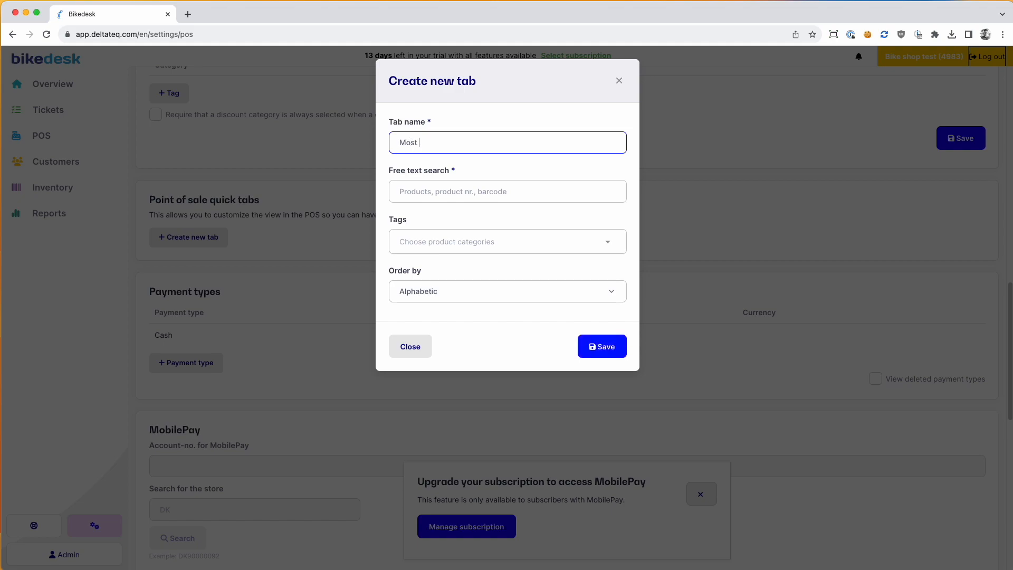
click(445, 250)
click(438, 217)
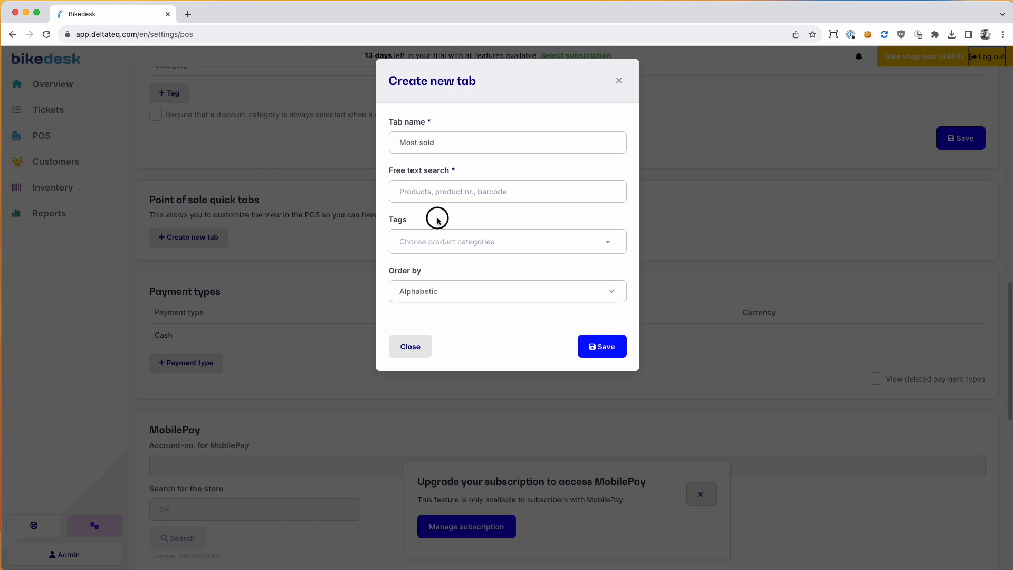
click(606, 345)
Step: Add two more POS quick tabs named Bike parts and Helmets
click(201, 299)
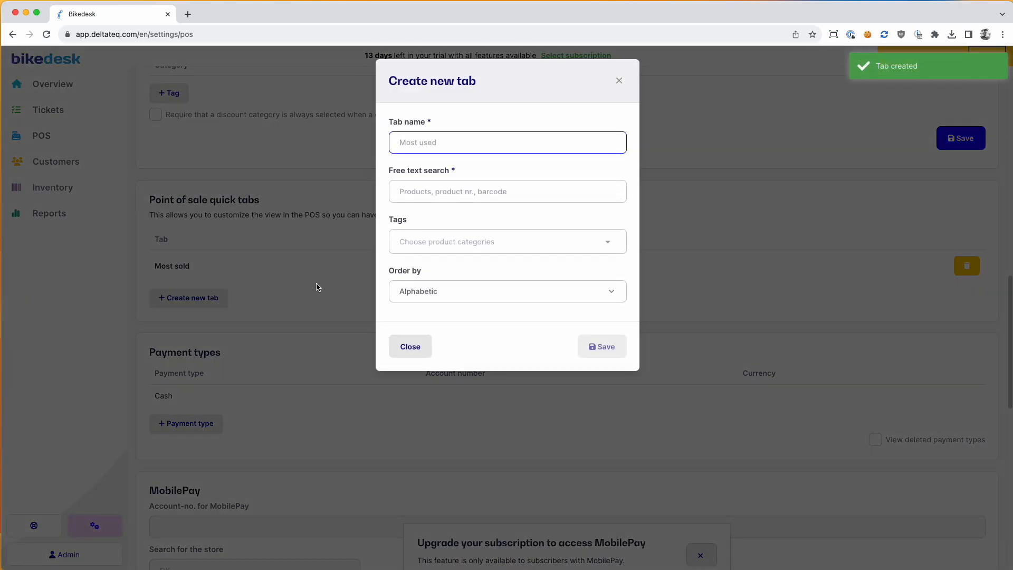
text(Bike parts)
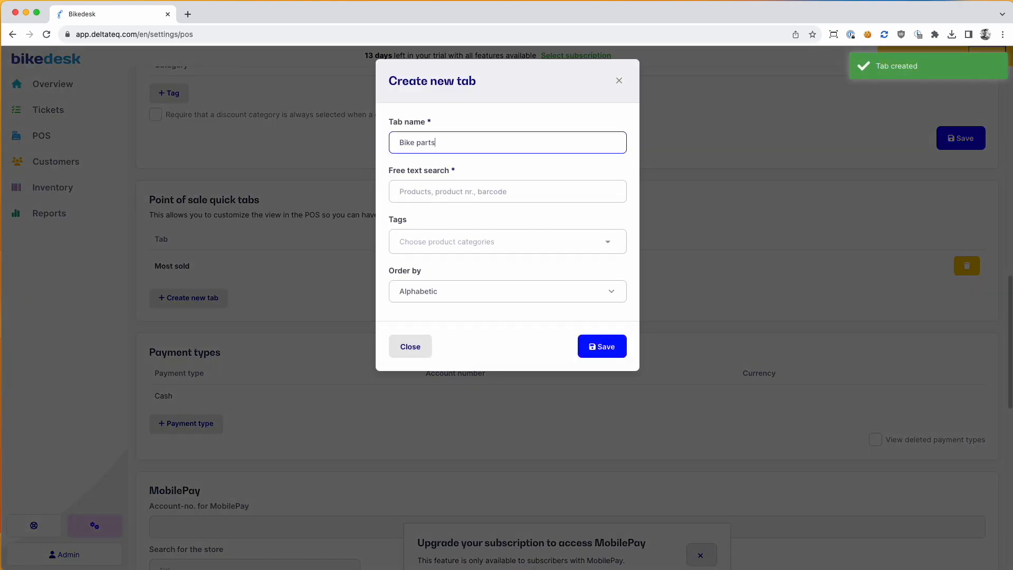
click(602, 346)
click(208, 330)
text(Hemmets)
key(Return)
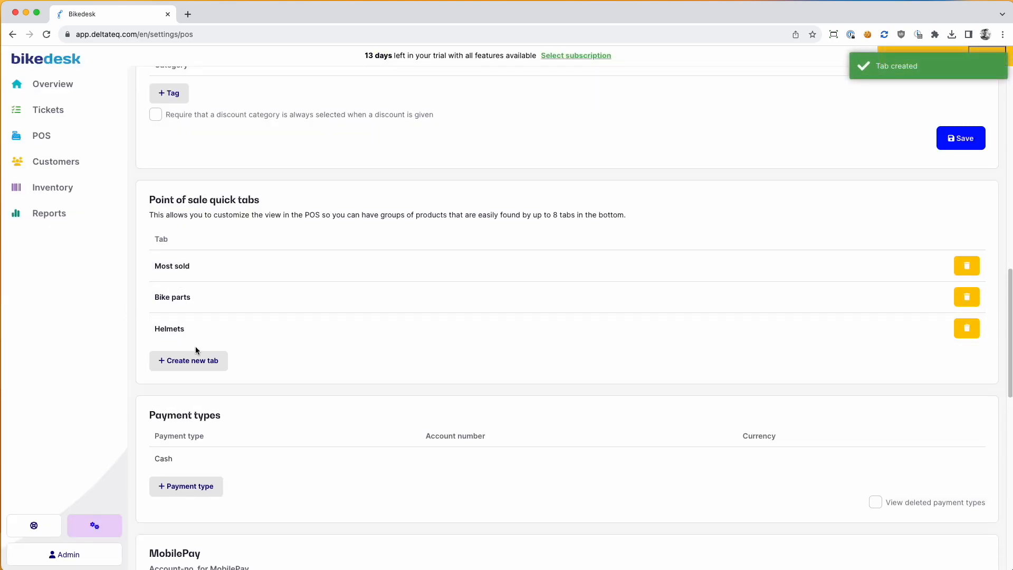
scroll(196, 350, down, 2)
scroll(177, 331, down, 2)
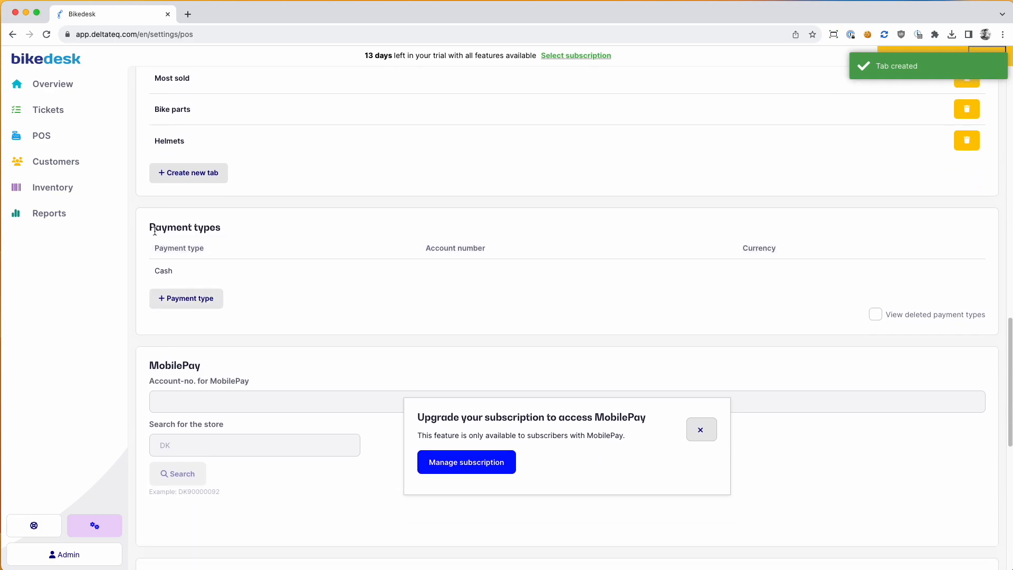
drag(150, 227, 226, 232)
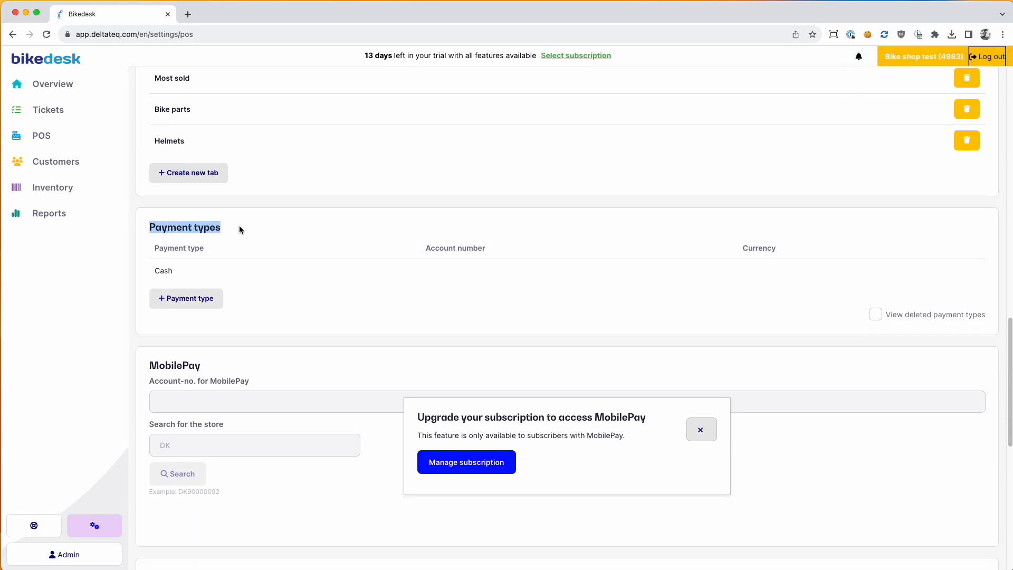
click(289, 305)
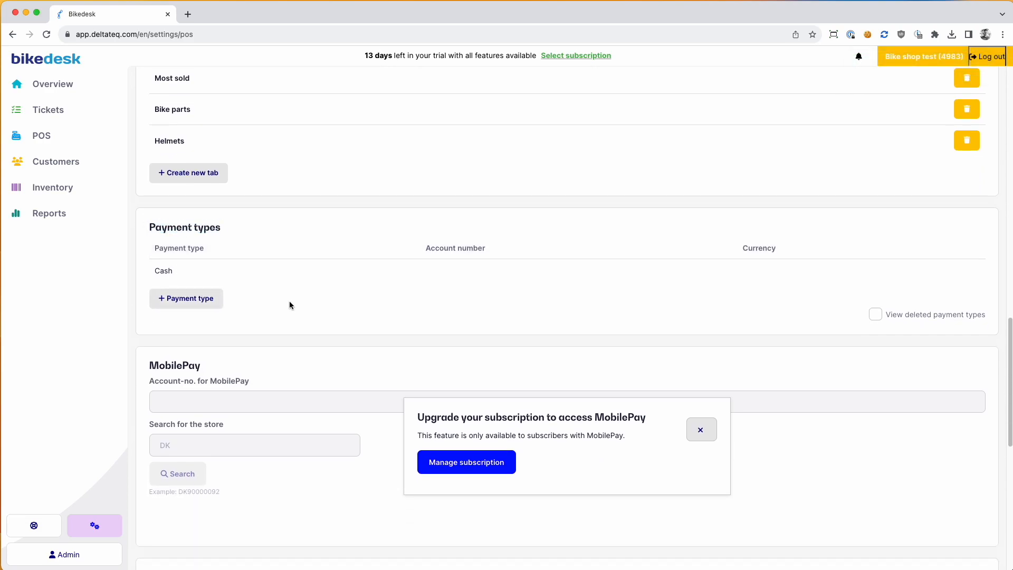
Step: Create three payment types named Card terminal, Invoice and mobile pay
click(195, 306)
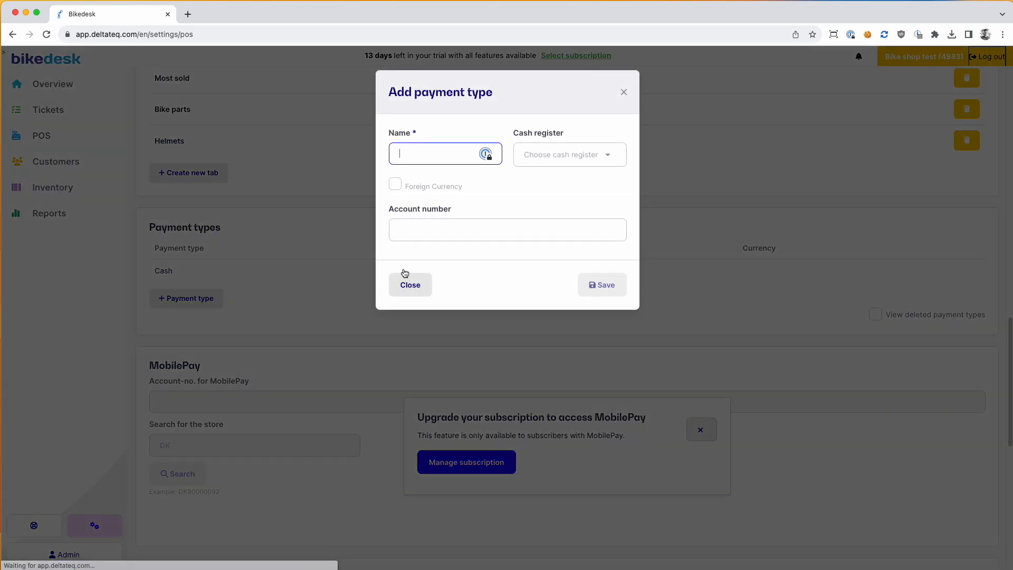
text(Card terminal)
key(Return)
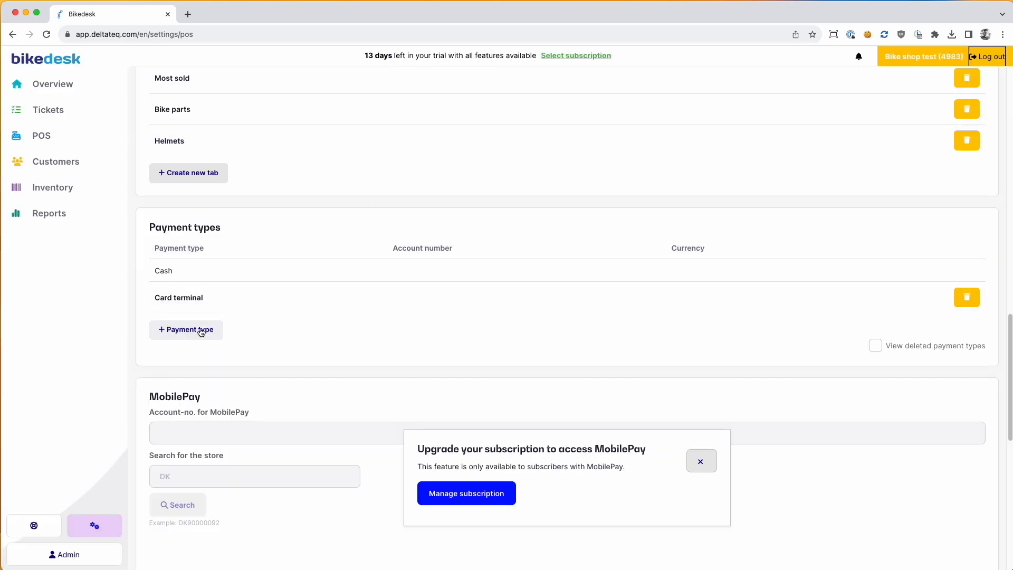
click(201, 332)
text(Invoi)
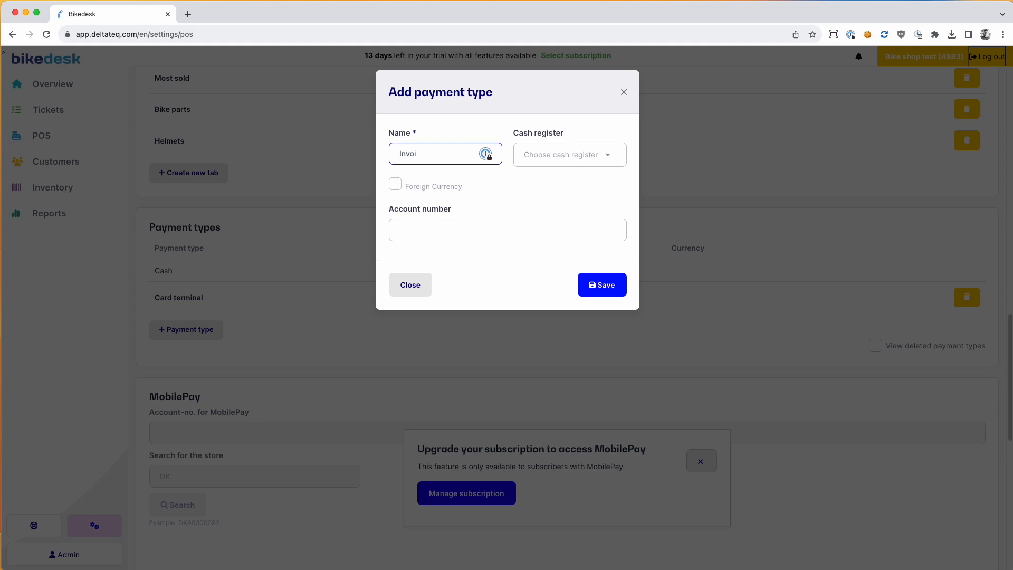
text(ce)
key(Return)
click(213, 362)
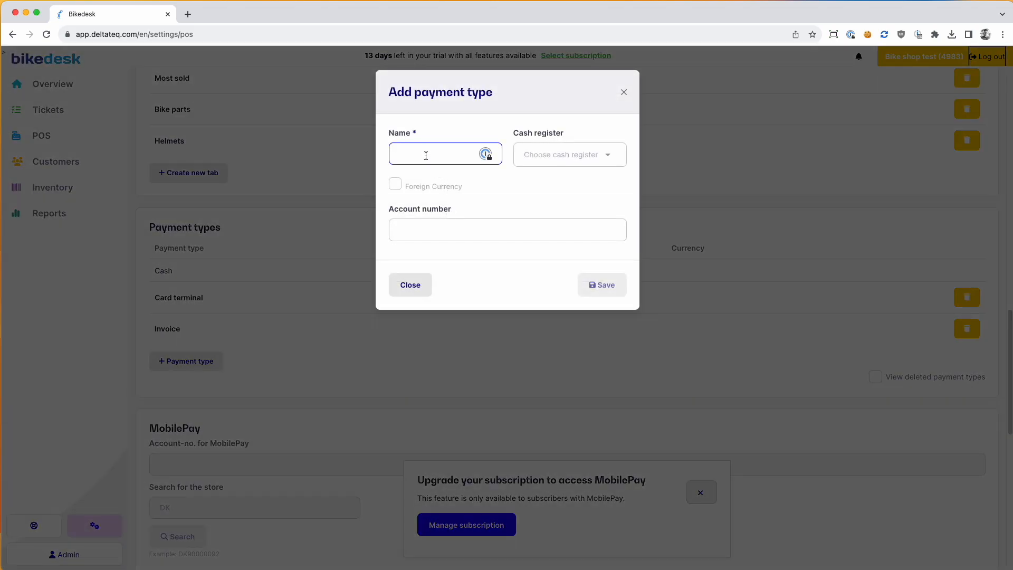
text(mobile pay)
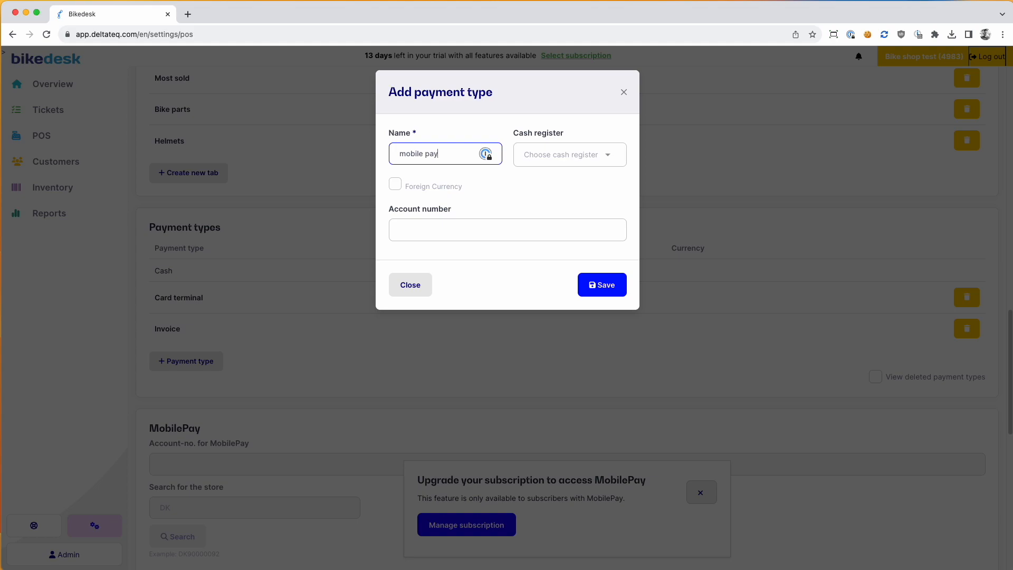
key(Return)
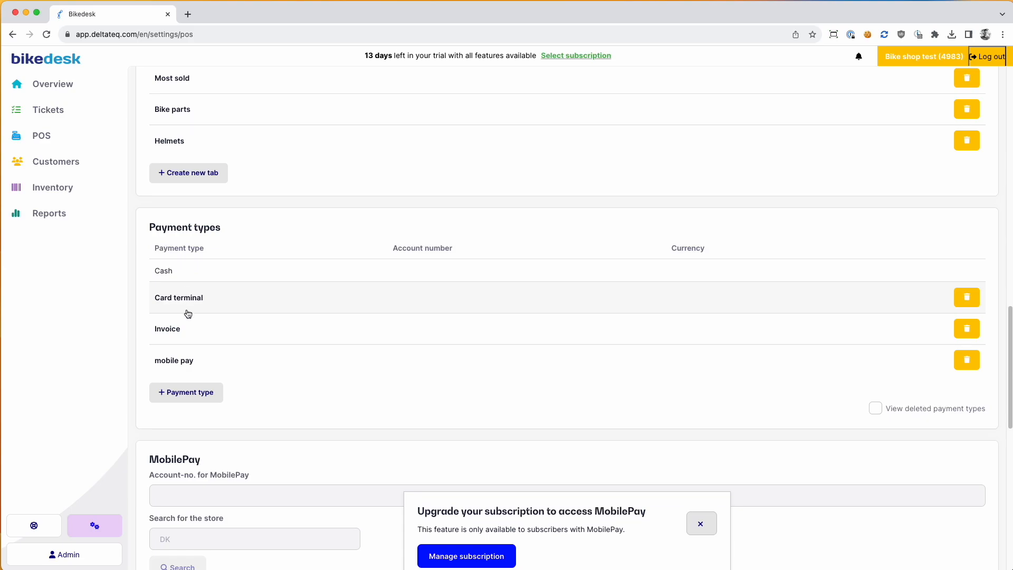
scroll(254, 317, down, 7)
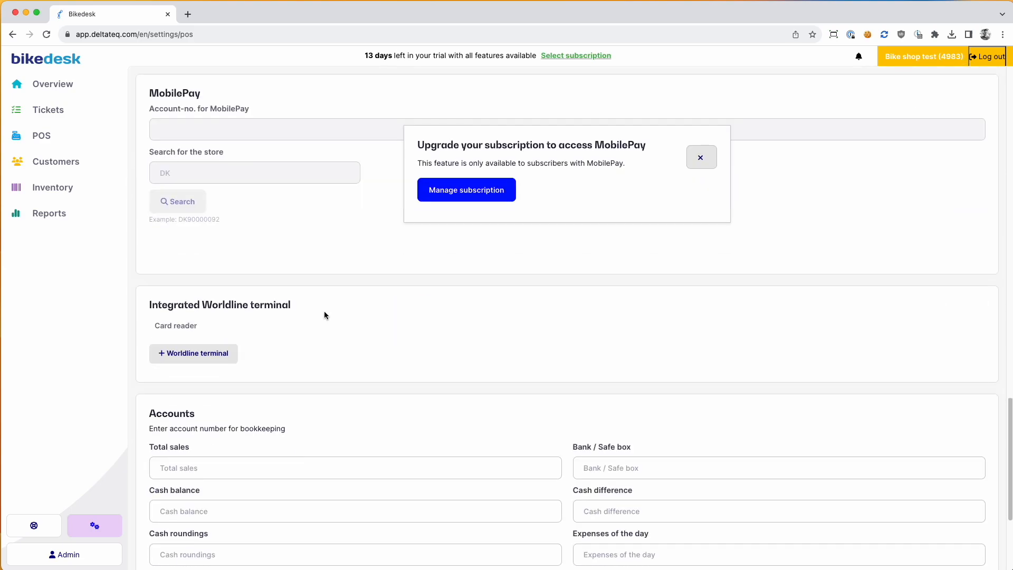
scroll(322, 324, up, 15)
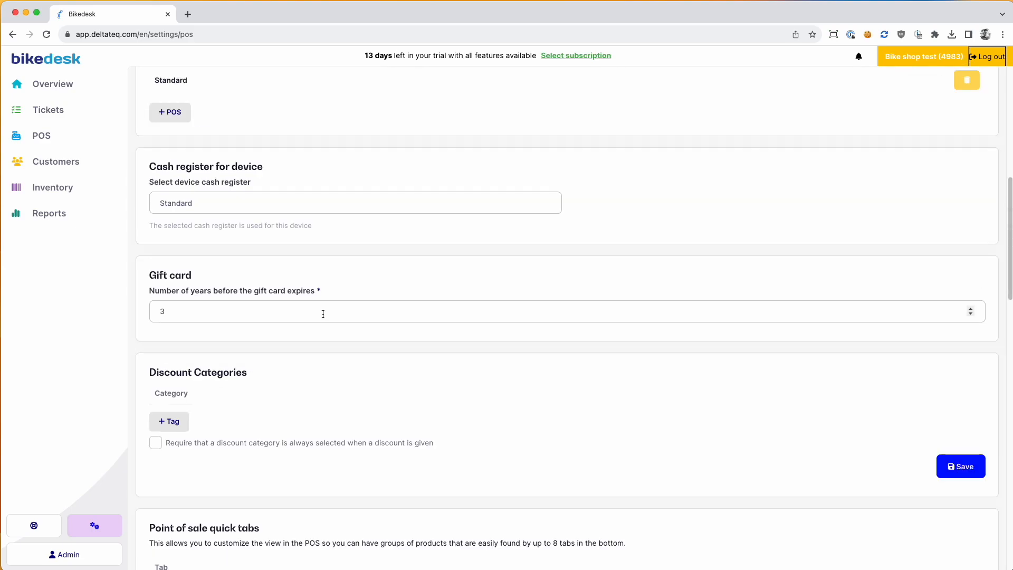
scroll(323, 315, up, 8)
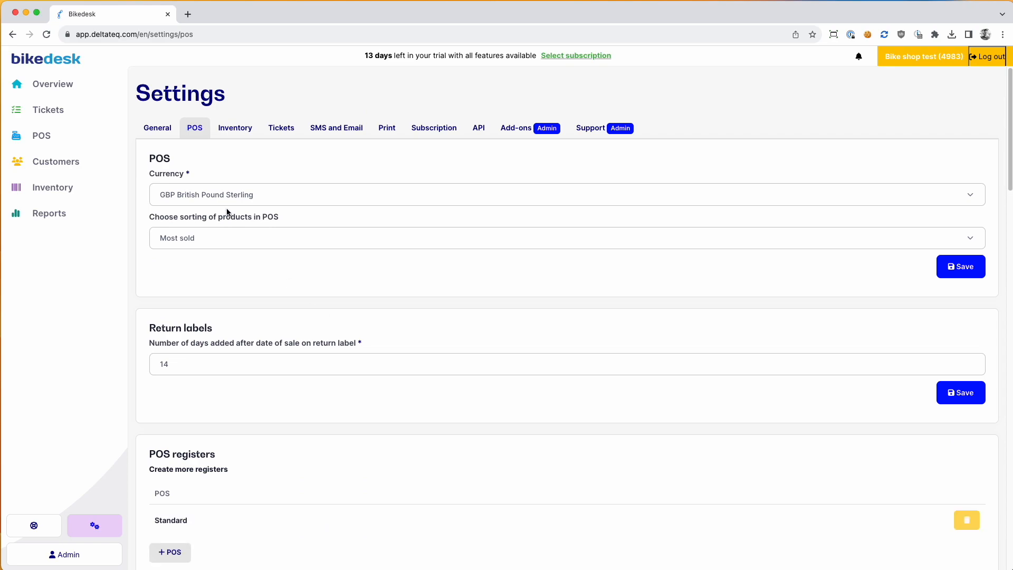
click(236, 135)
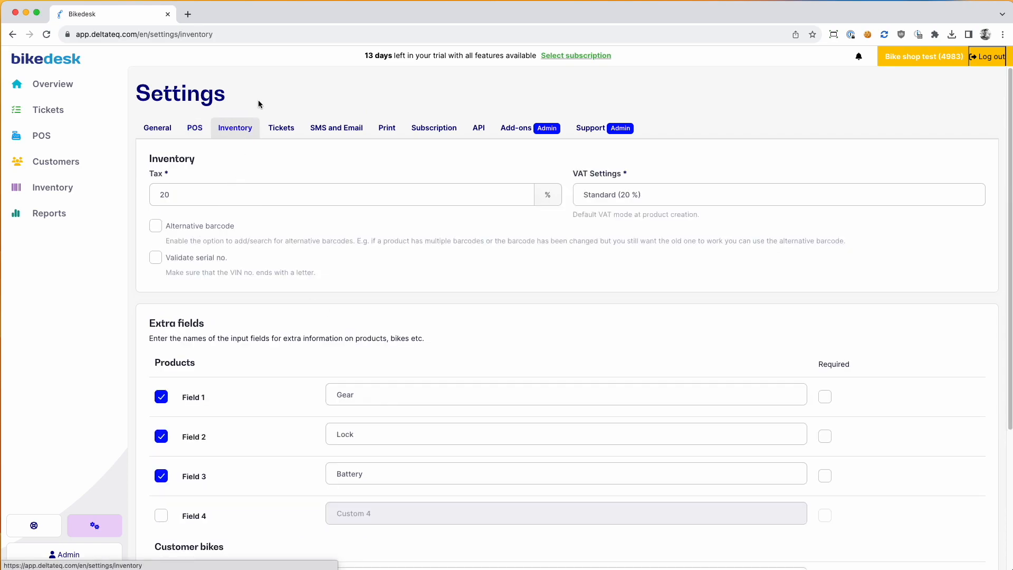
click(182, 200)
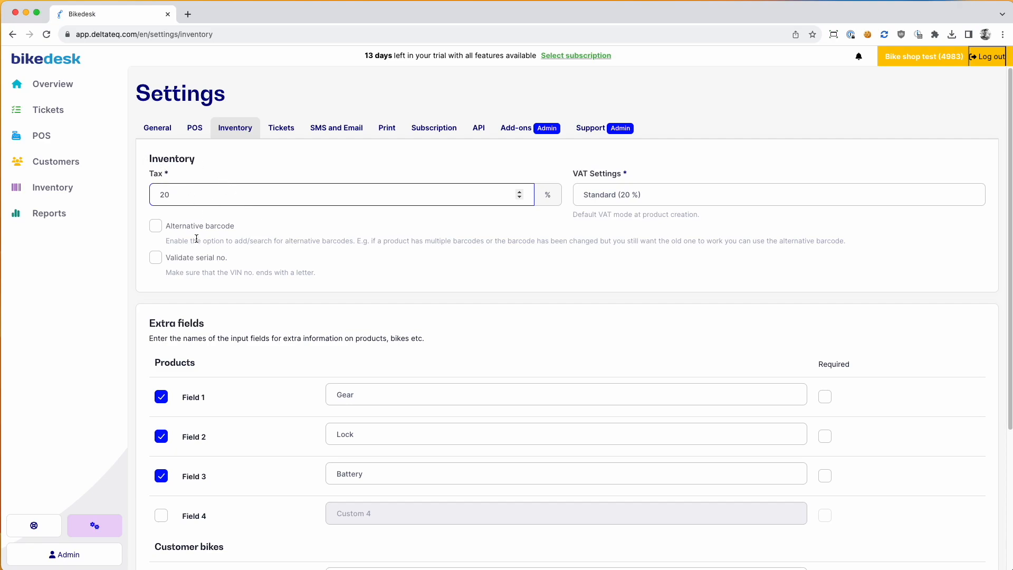
scroll(196, 237, down, 1)
scroll(197, 236, down, 3)
drag(148, 219, 220, 221)
click(219, 219)
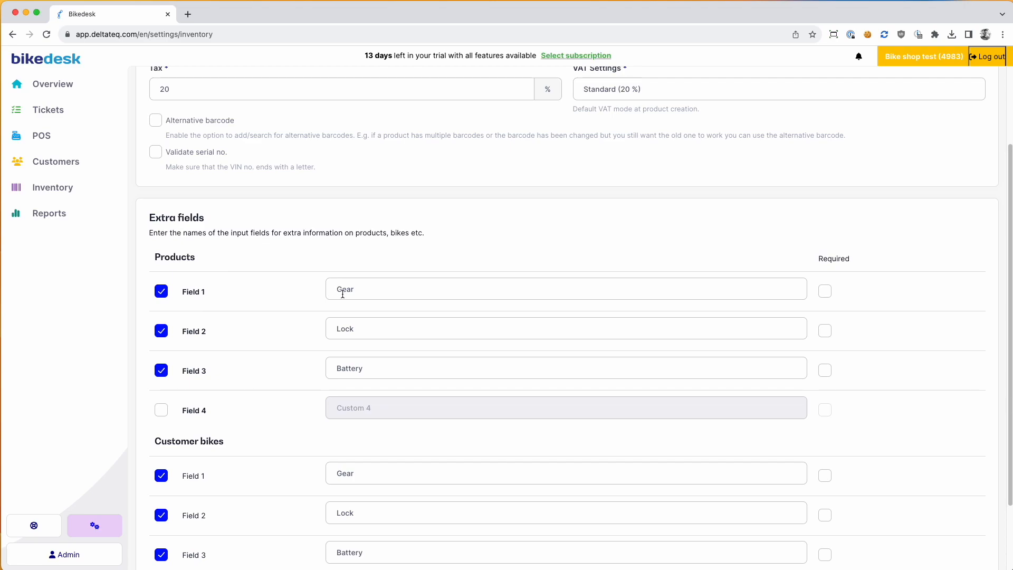
click(339, 331)
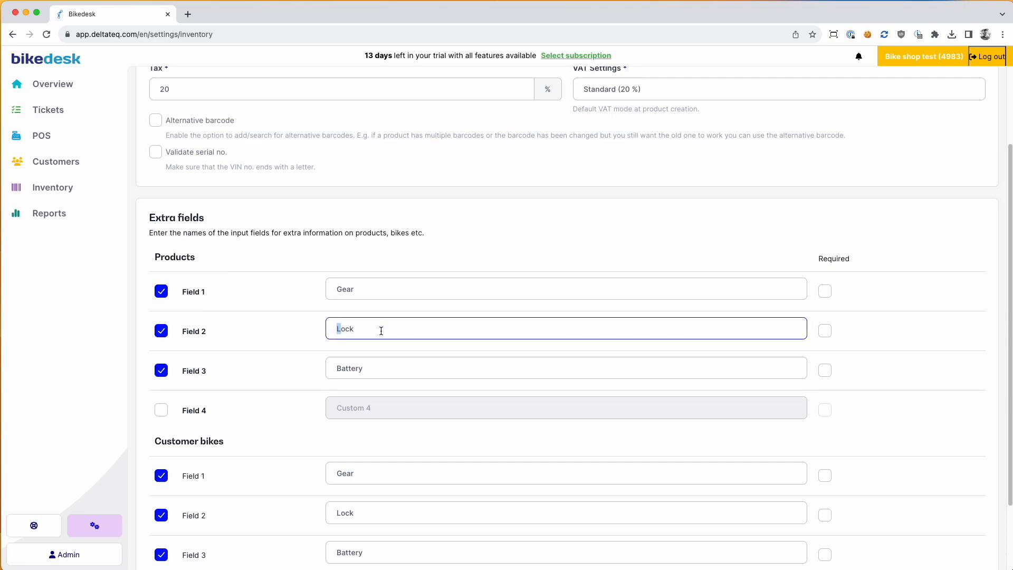
click(367, 366)
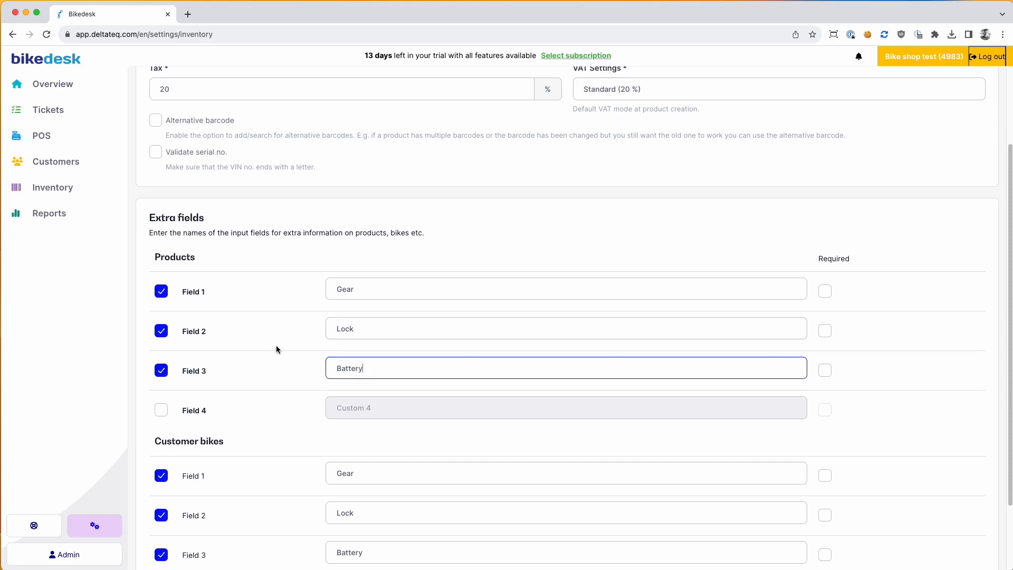
scroll(303, 344, down, 3)
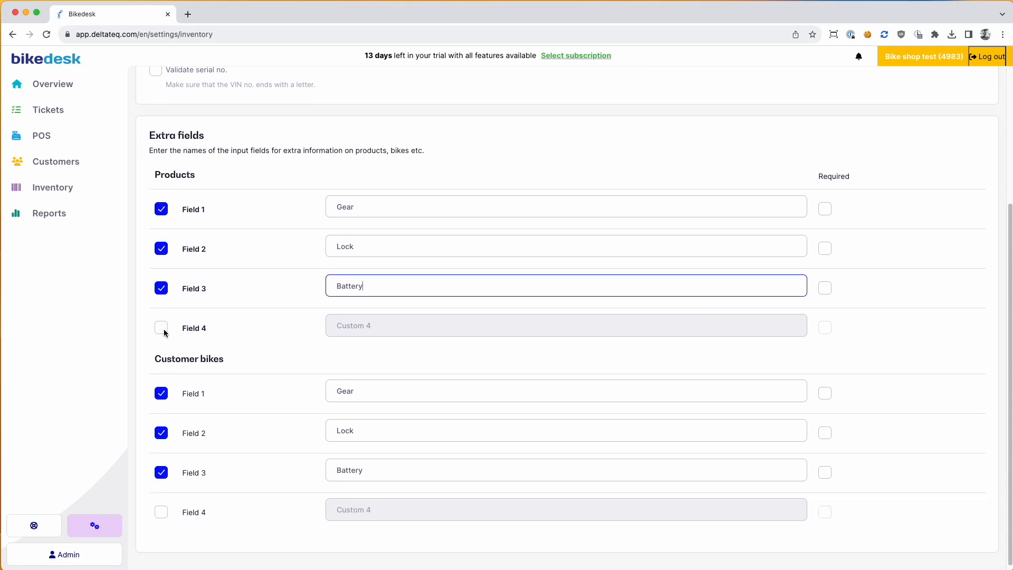
scroll(266, 322, up, 4)
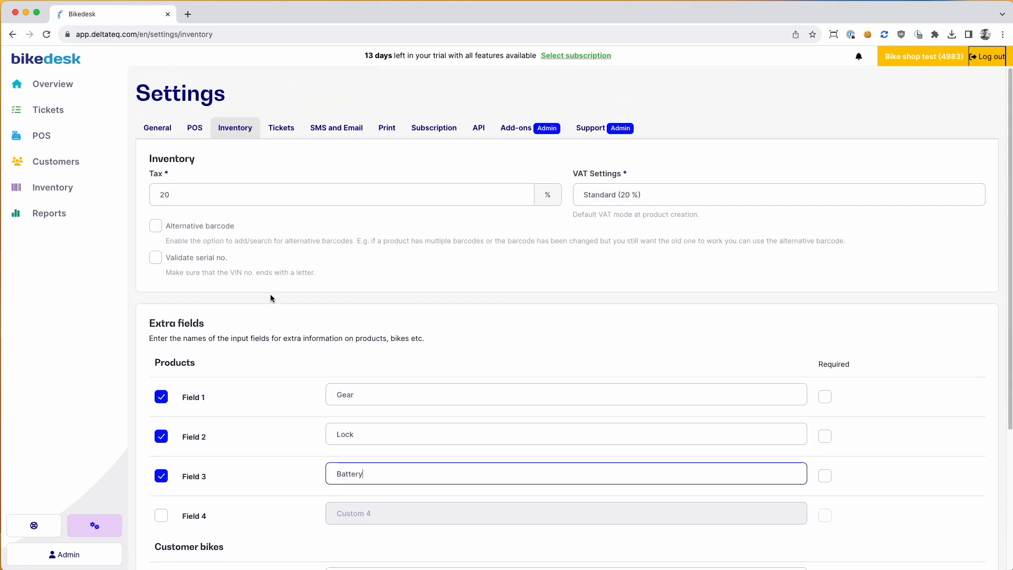
scroll(290, 309, down, 4)
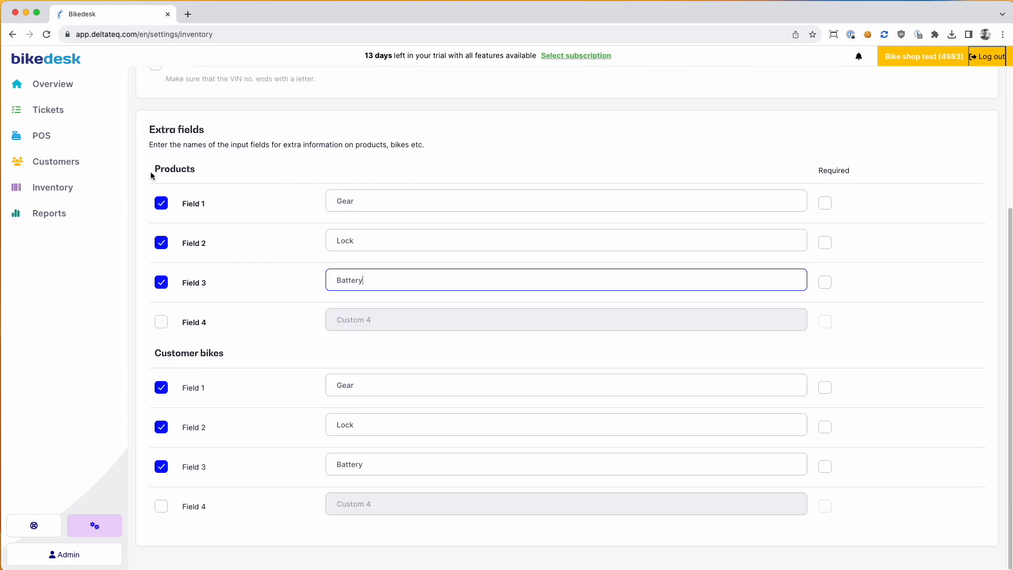
click(152, 137)
drag(154, 167, 201, 176)
click(181, 361)
drag(181, 361, 253, 355)
click(262, 354)
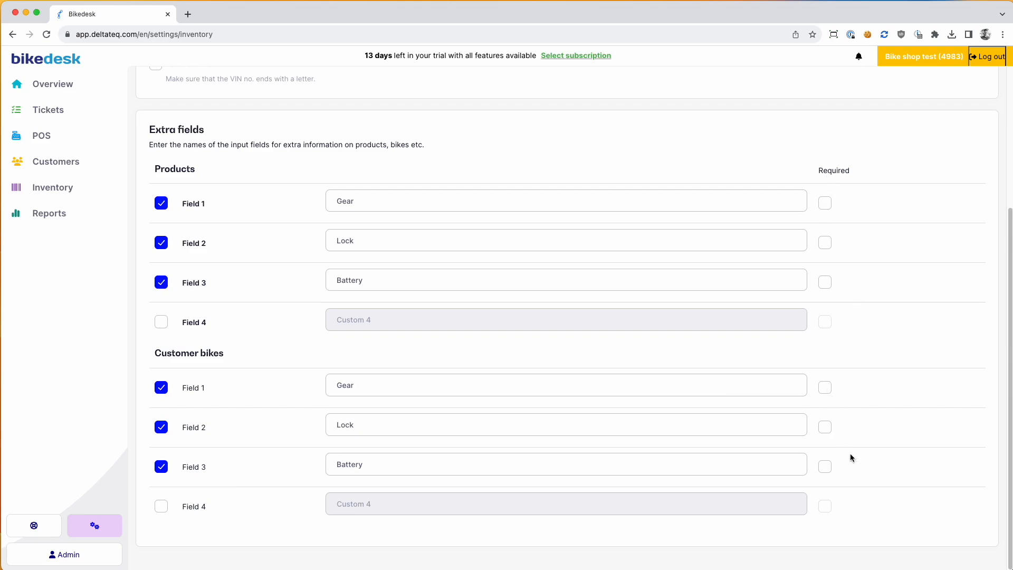
scroll(517, 408, up, 4)
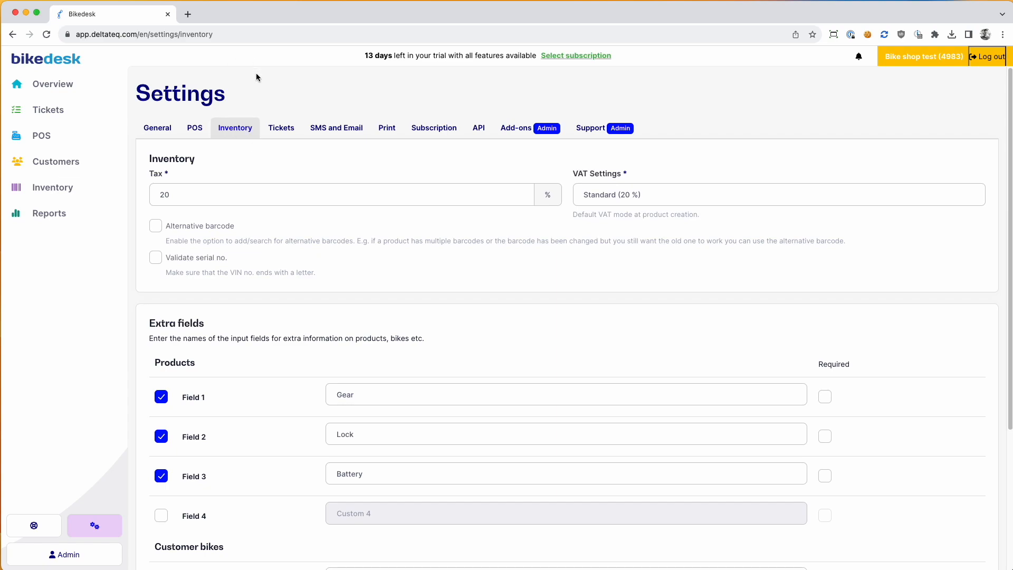
Step: Open Tickets settings, glance at Fixed product lines, and briefly revisit Inventory
click(283, 129)
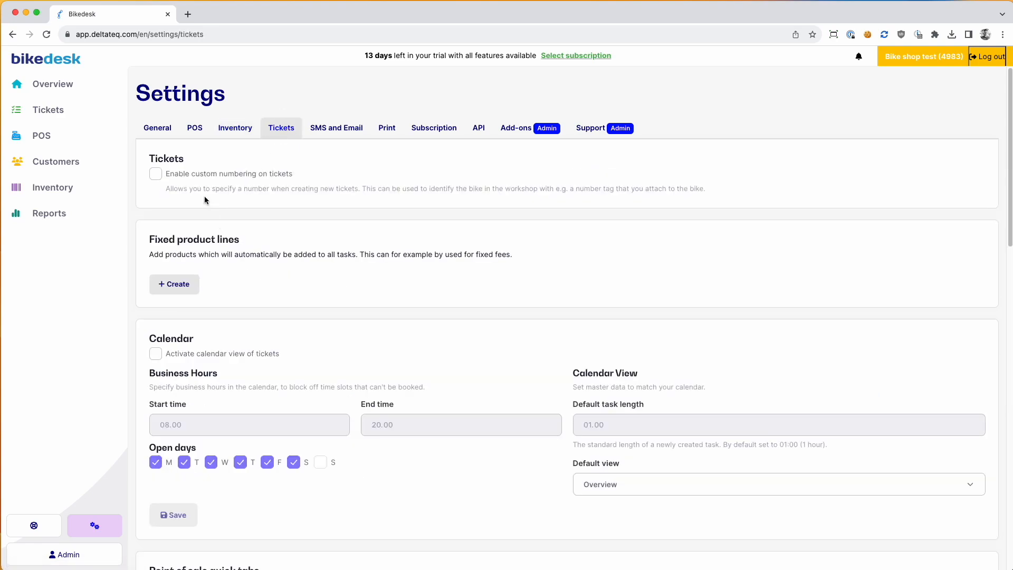
click(152, 238)
drag(152, 239, 248, 240)
click(259, 247)
click(235, 128)
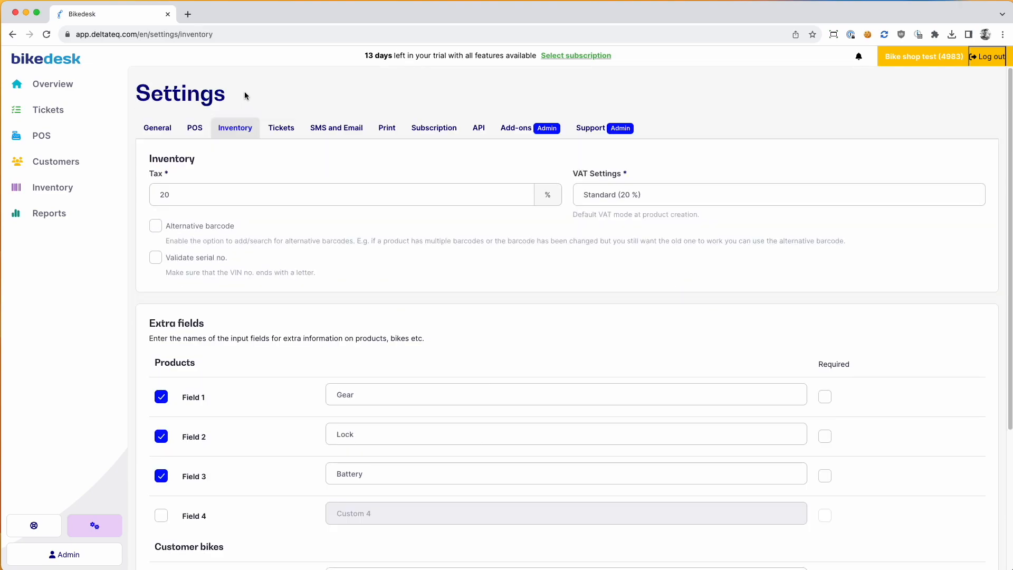
click(281, 127)
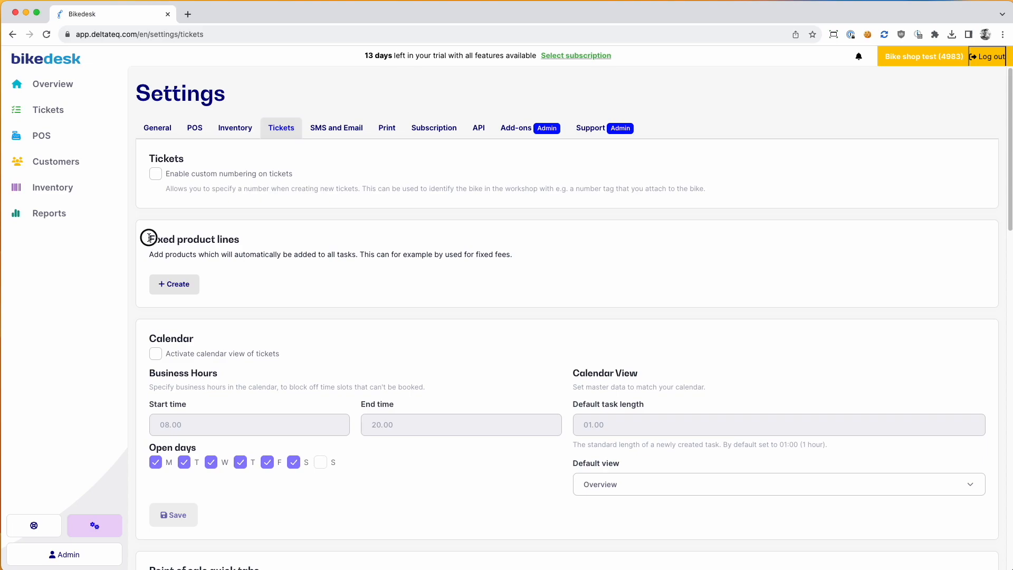
Step: Go over Fixed product lines and Calendar down to Point of sale quick tabs
drag(149, 238, 256, 252)
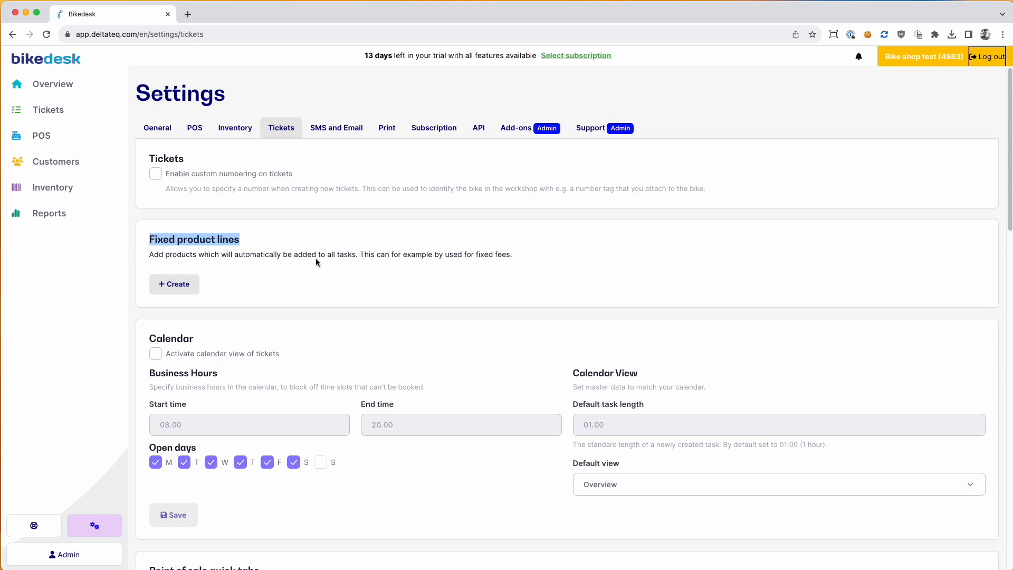
click(266, 281)
scroll(163, 255, down, 2)
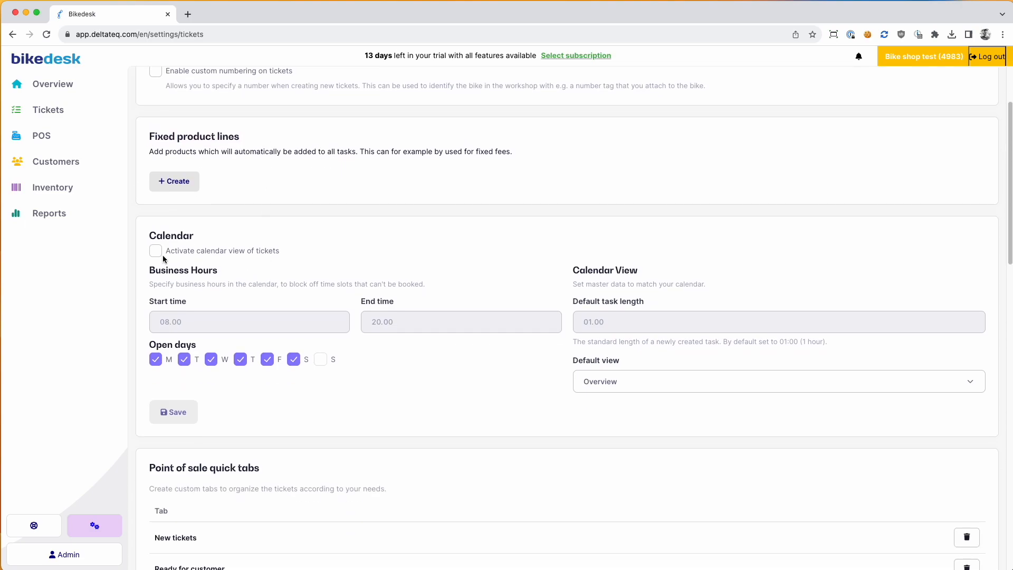
drag(151, 235, 199, 236)
click(190, 255)
scroll(396, 330, down, 5)
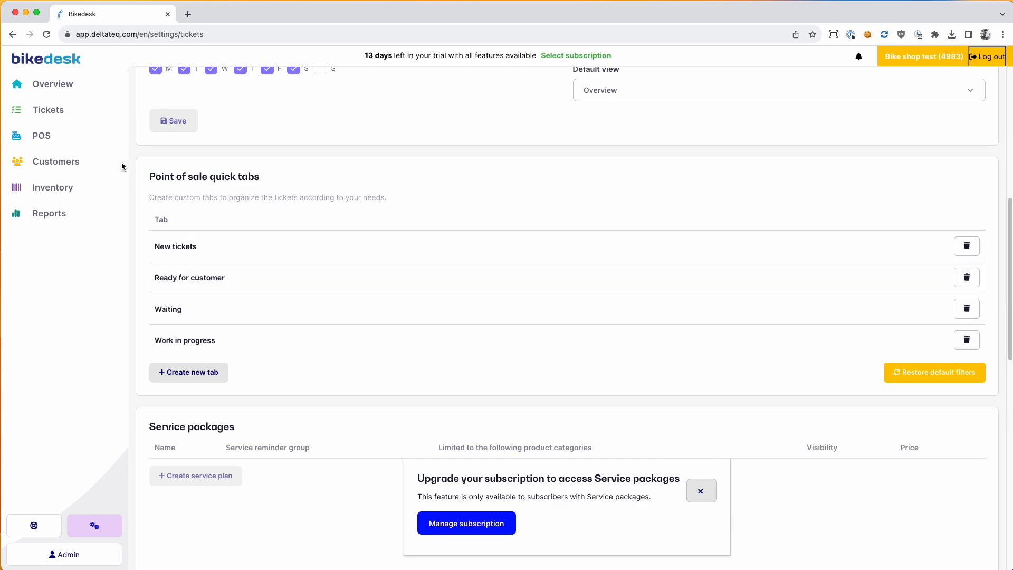
Step: Save a new Offer quick tab filtered by the Offer tag
click(189, 375)
text(Offer)
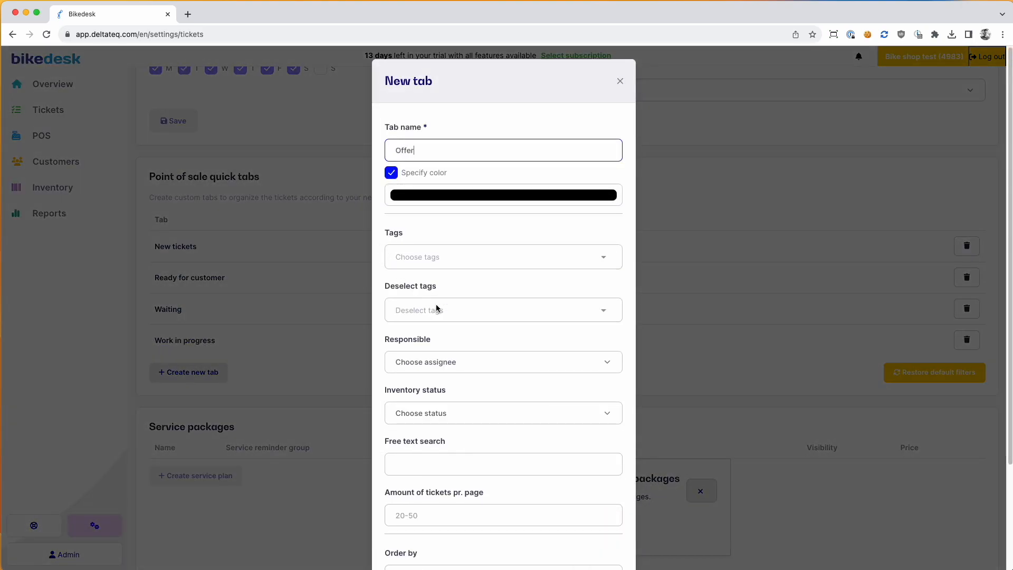
click(431, 257)
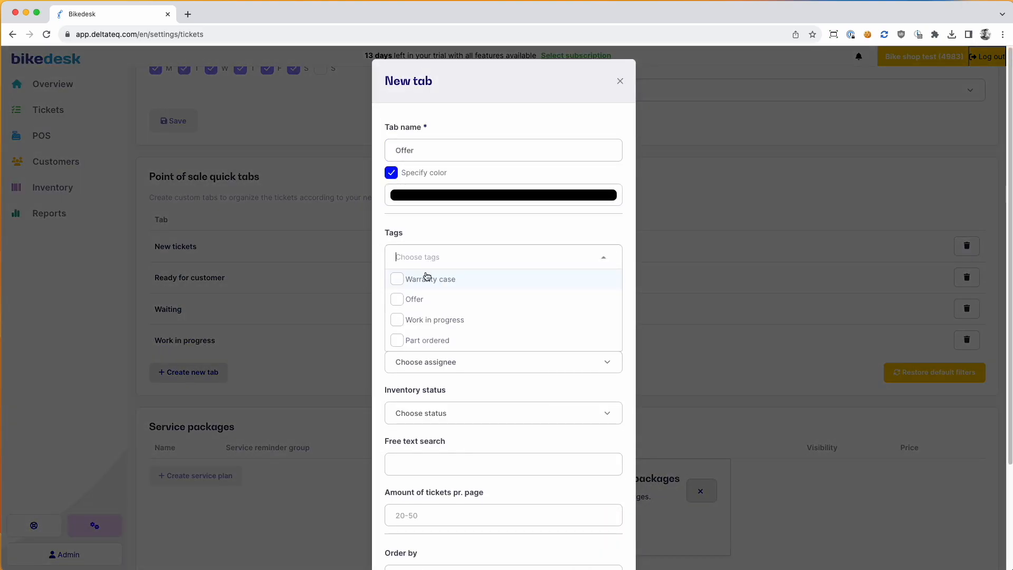
click(415, 298)
click(417, 231)
scroll(564, 502, down, 3)
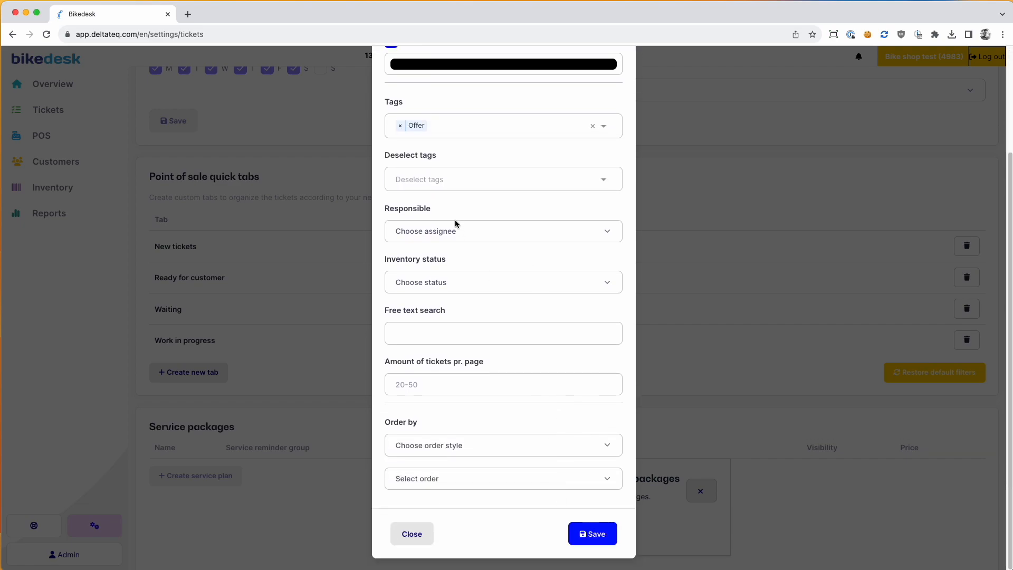
click(605, 538)
scroll(264, 235, down, 10)
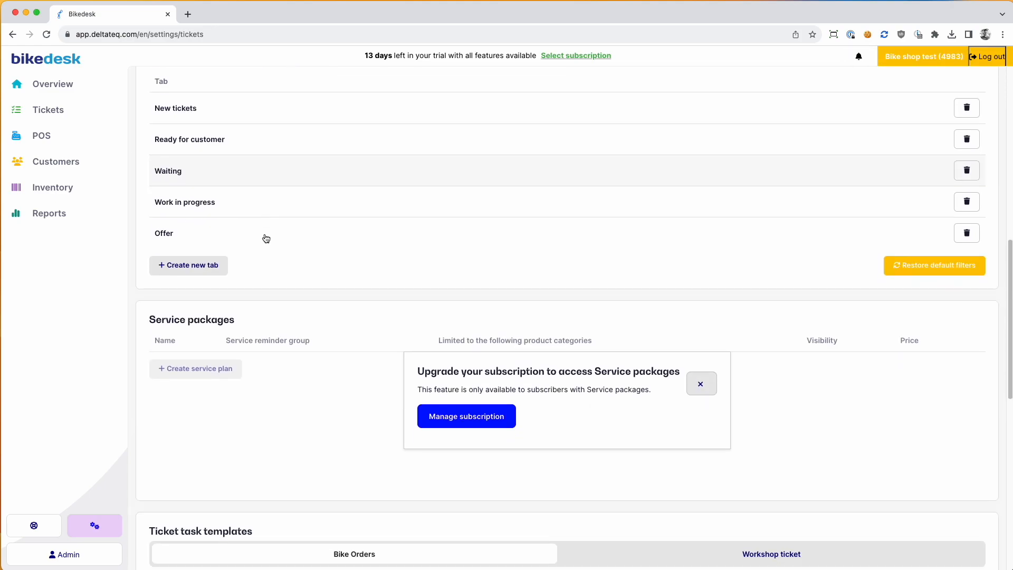
drag(151, 127, 251, 128)
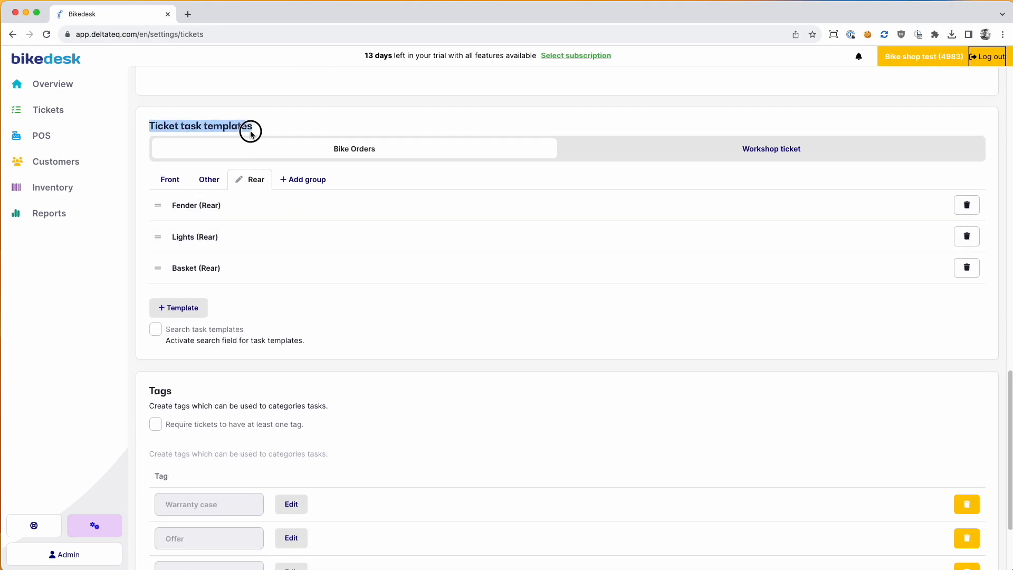
Step: Select the Other group under Workshop ticket templates and begin a new template
click(687, 153)
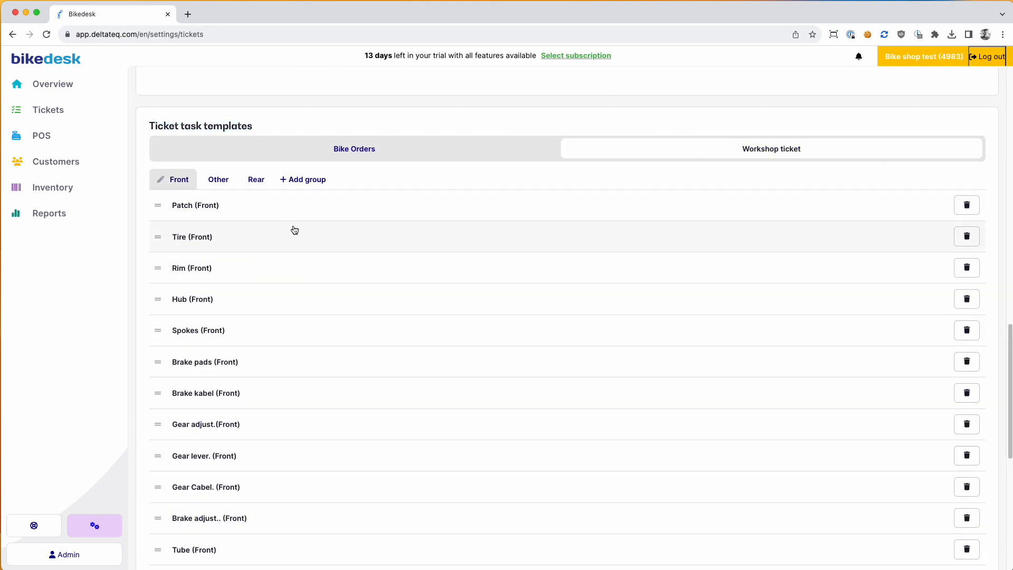
scroll(237, 219, down, 3)
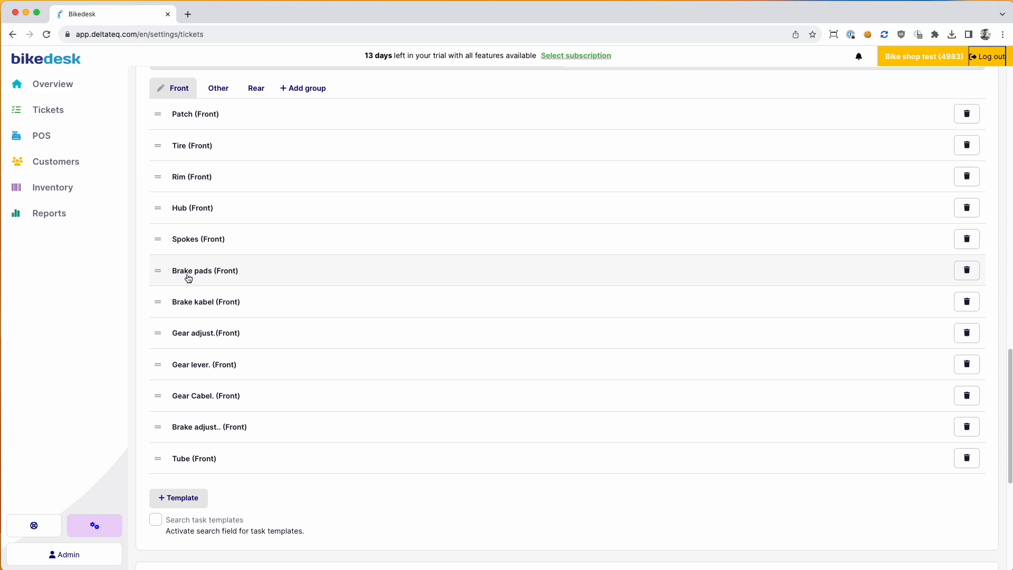
click(218, 88)
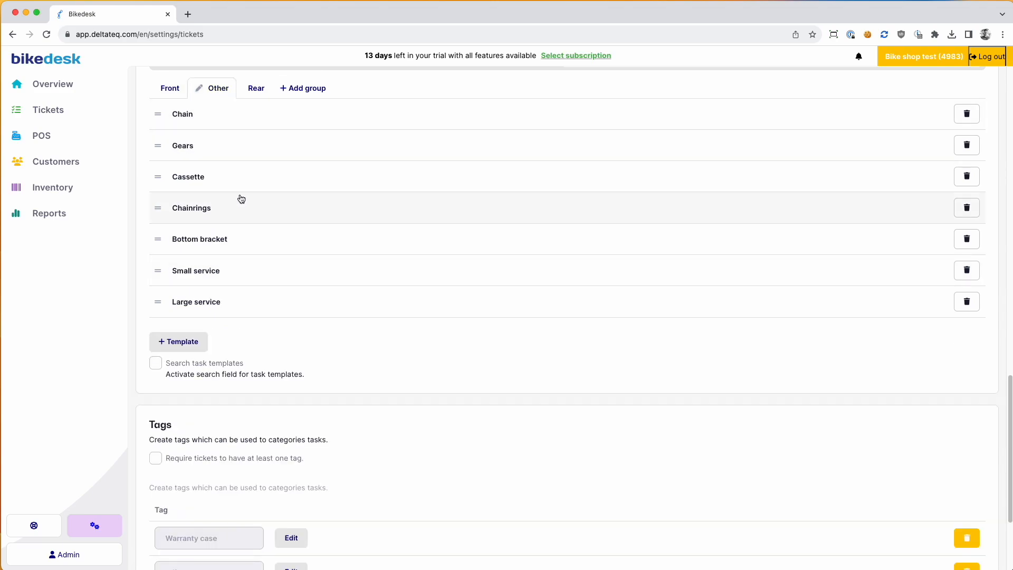
click(179, 342)
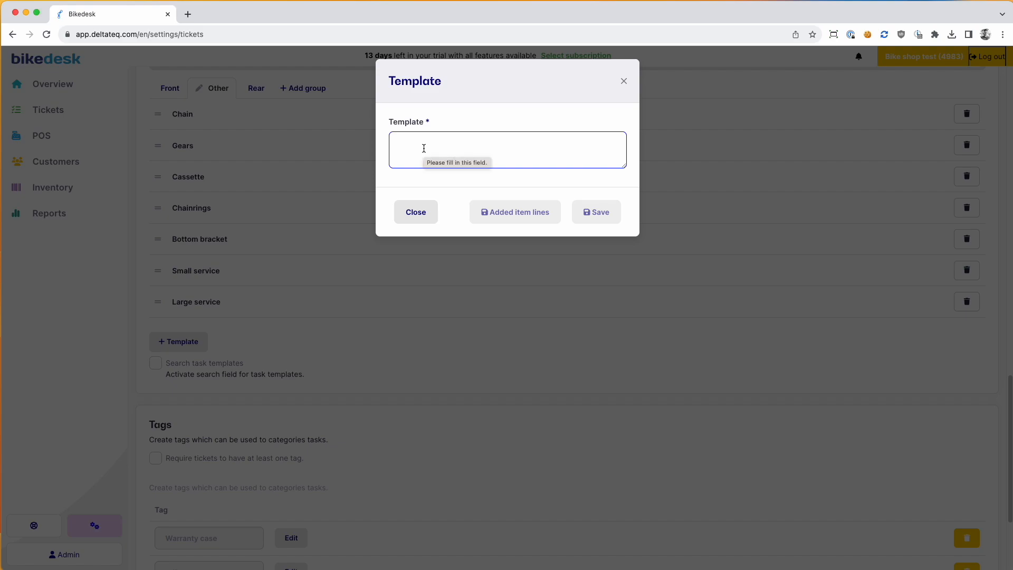
Step: Save a 'Large bike service' template containing a Full bike service product line
text(Large bike service)
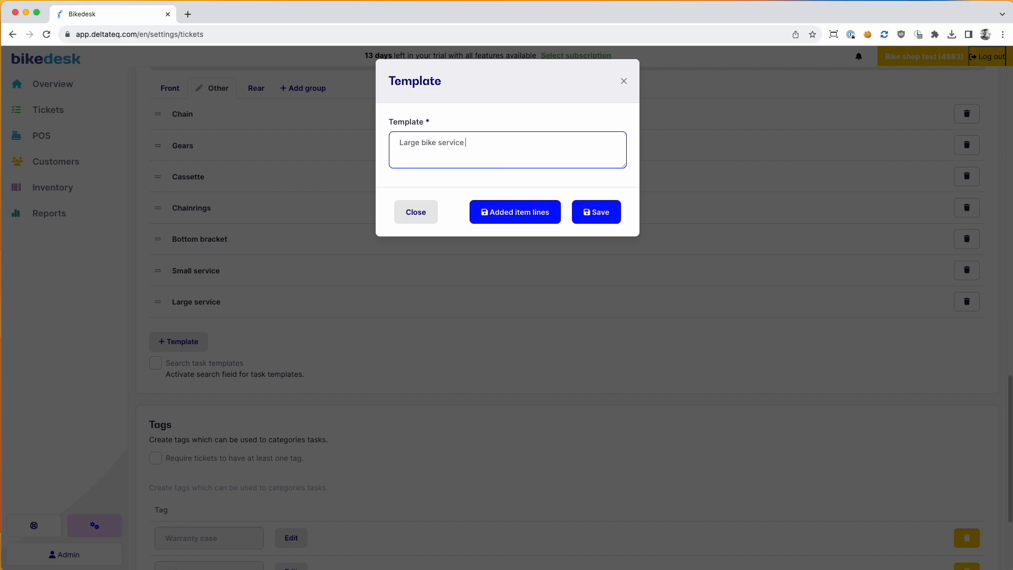
click(515, 219)
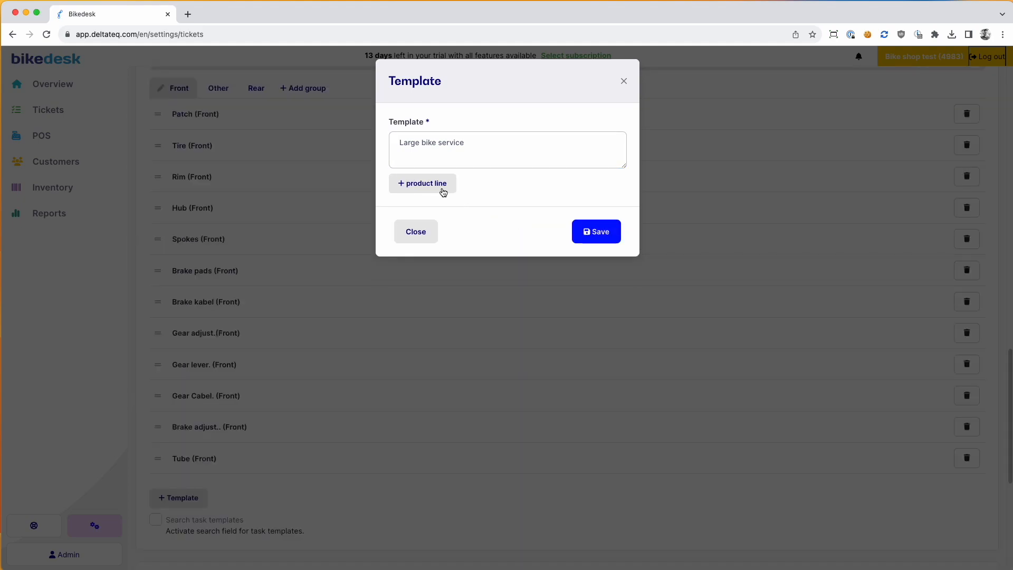
click(444, 191)
text(Bike)
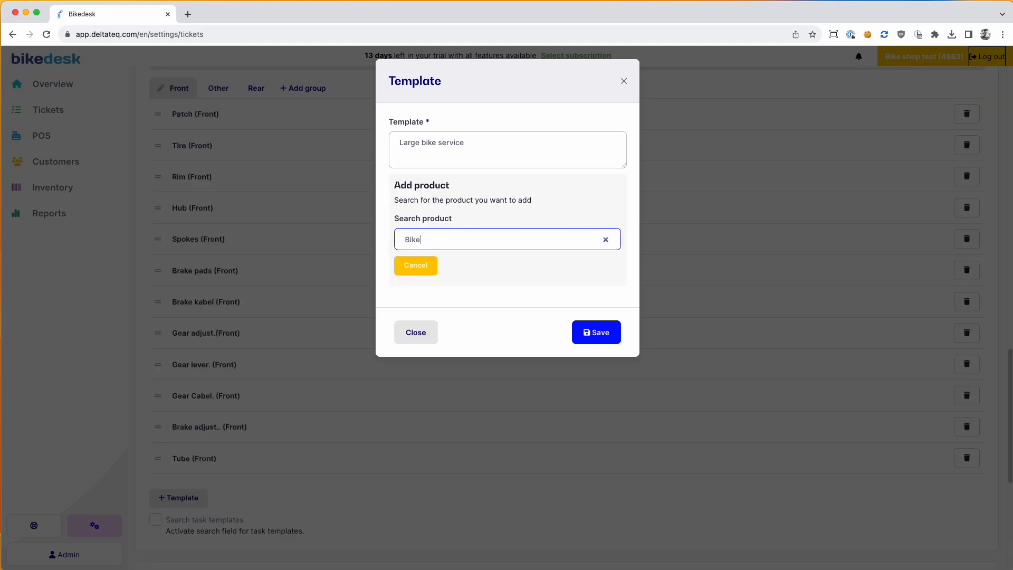
click(478, 268)
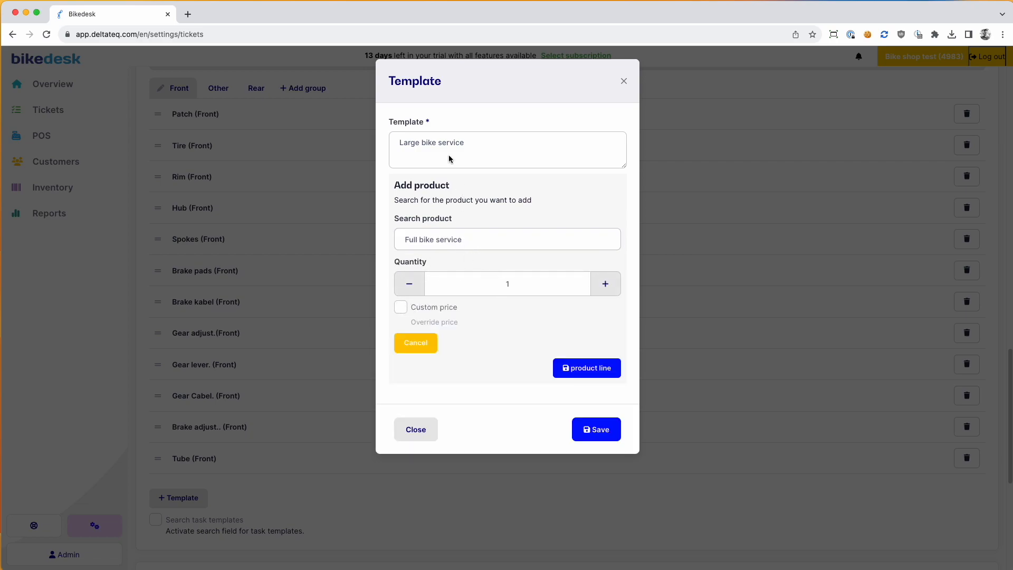
click(602, 372)
click(604, 294)
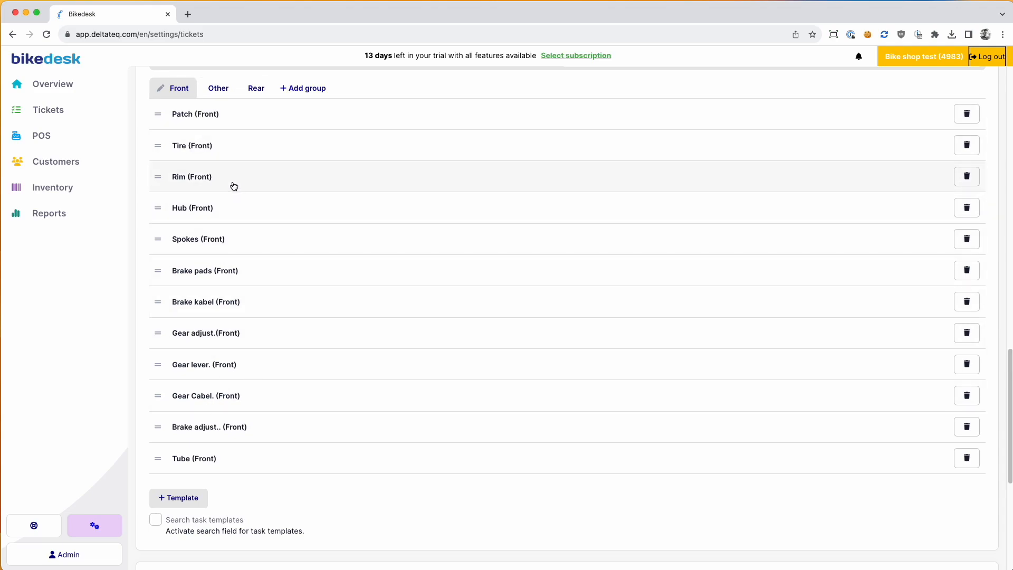
Step: Add a Bike Part product line to the Tire (Front) template and save
click(230, 149)
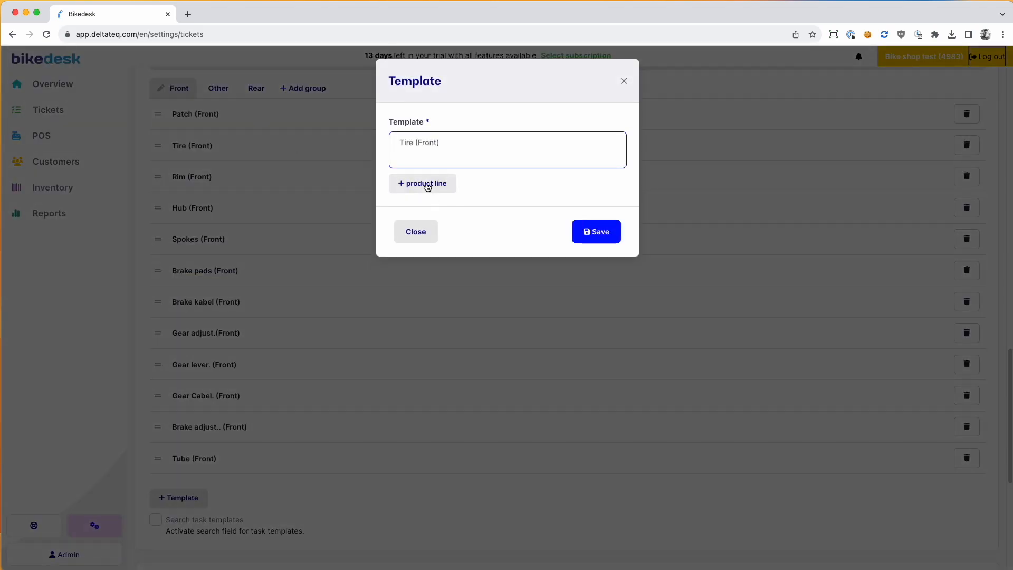
click(426, 184)
text(tire)
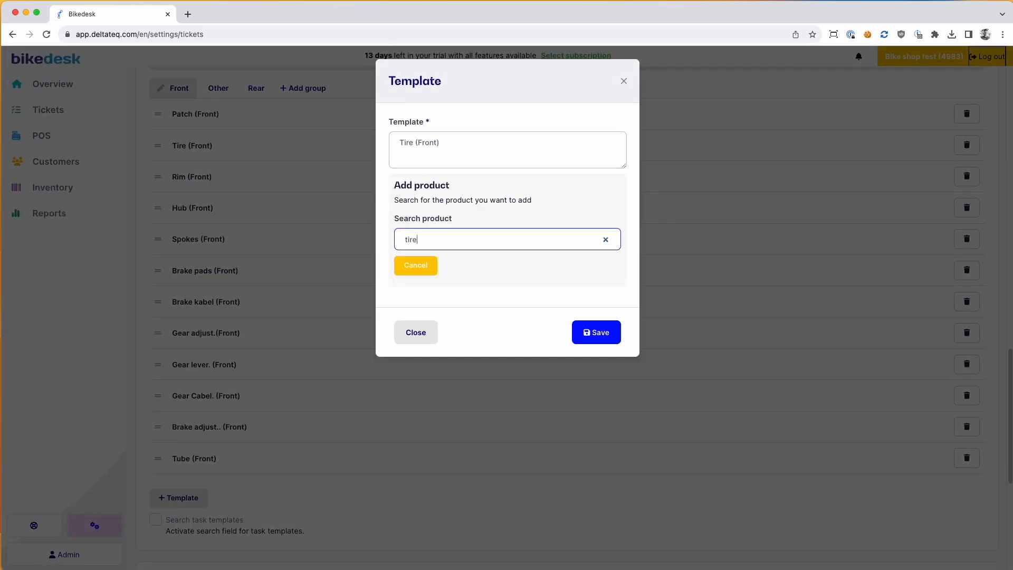
key(BackSpace)
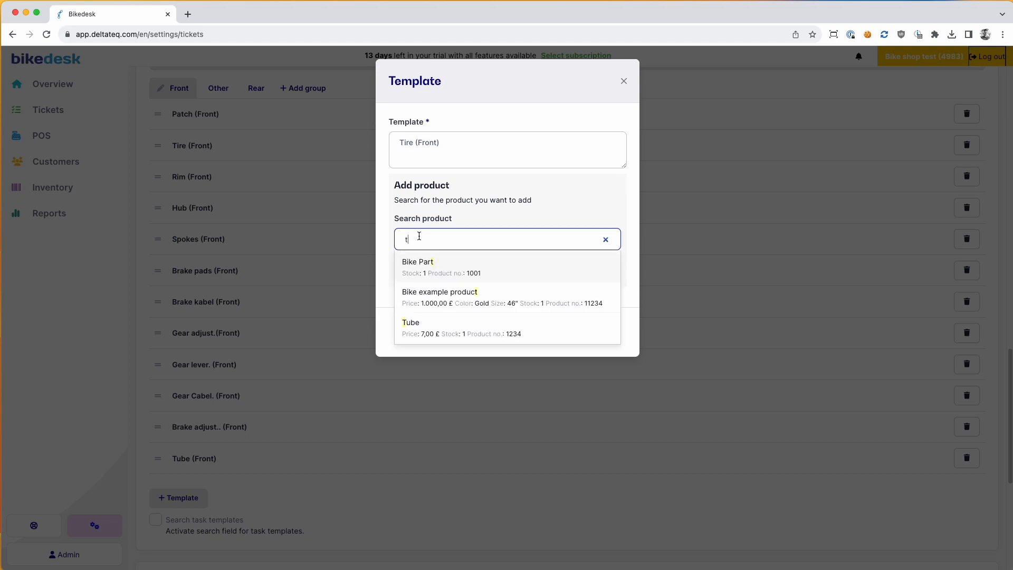
click(431, 267)
click(607, 369)
click(603, 298)
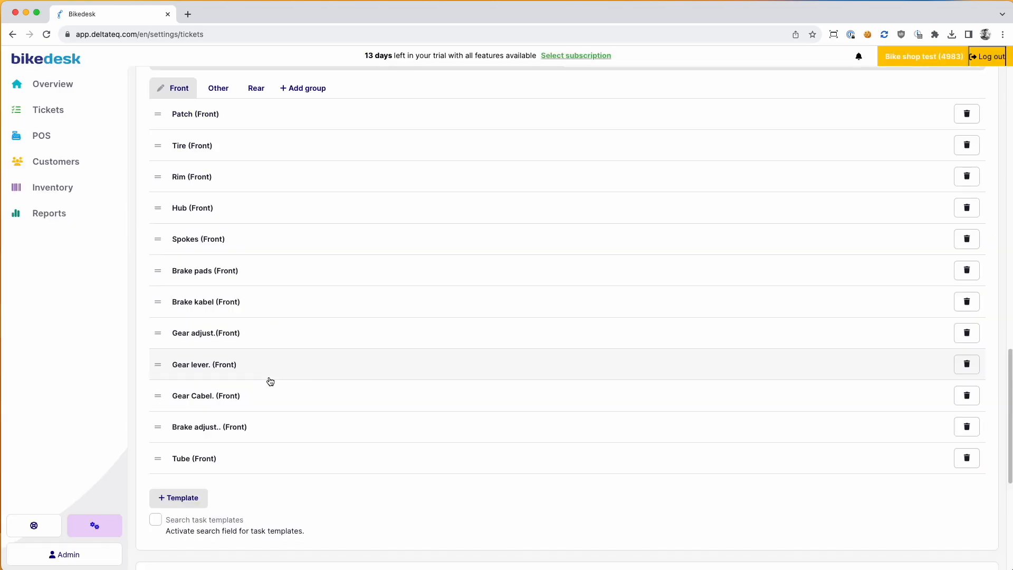
Step: Create a ticket tag named 'Pick up service' at the end of the Tags list
scroll(346, 376, down, 5)
scroll(345, 375, down, 3)
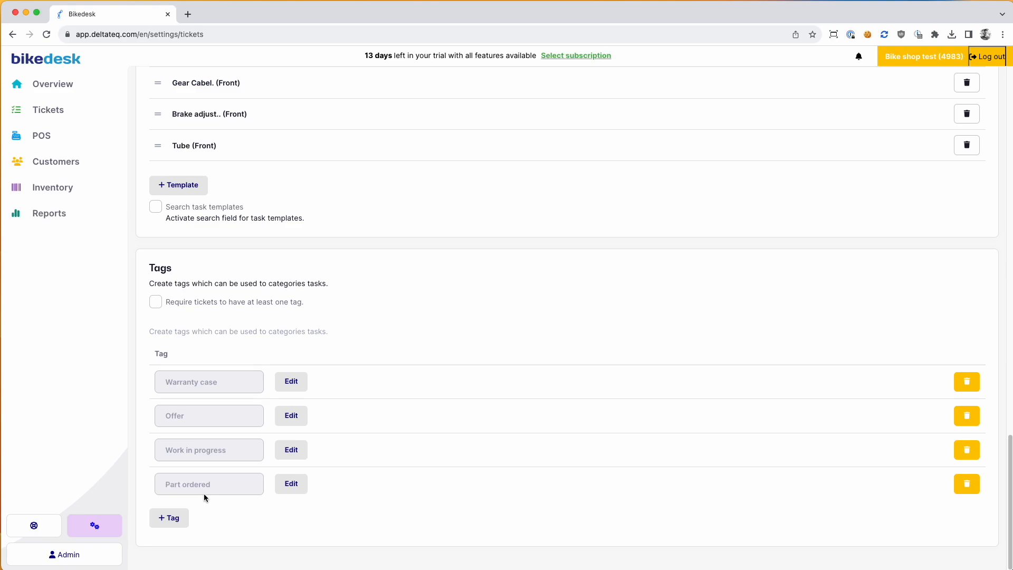
click(172, 518)
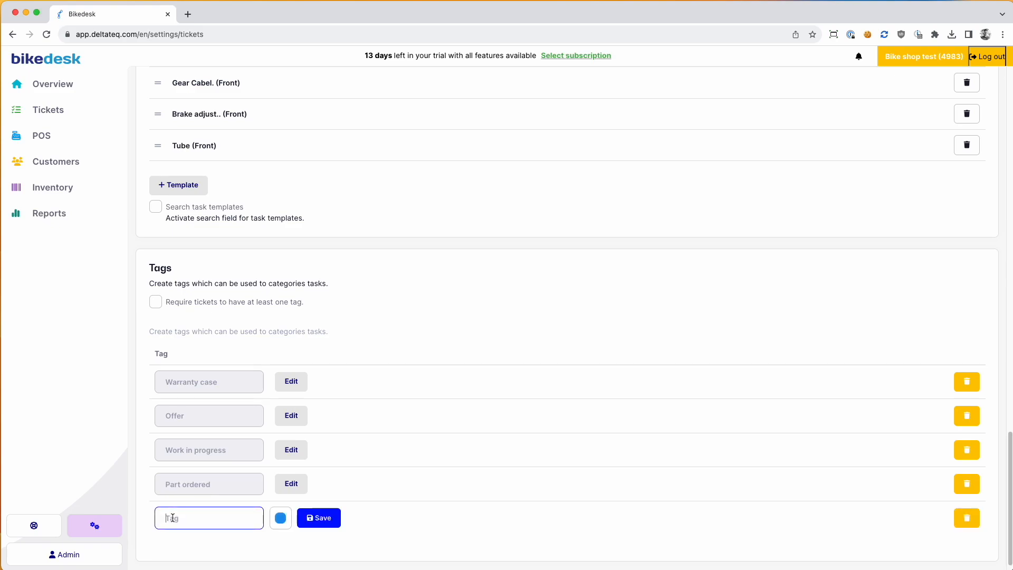
text(Pick up service)
click(319, 519)
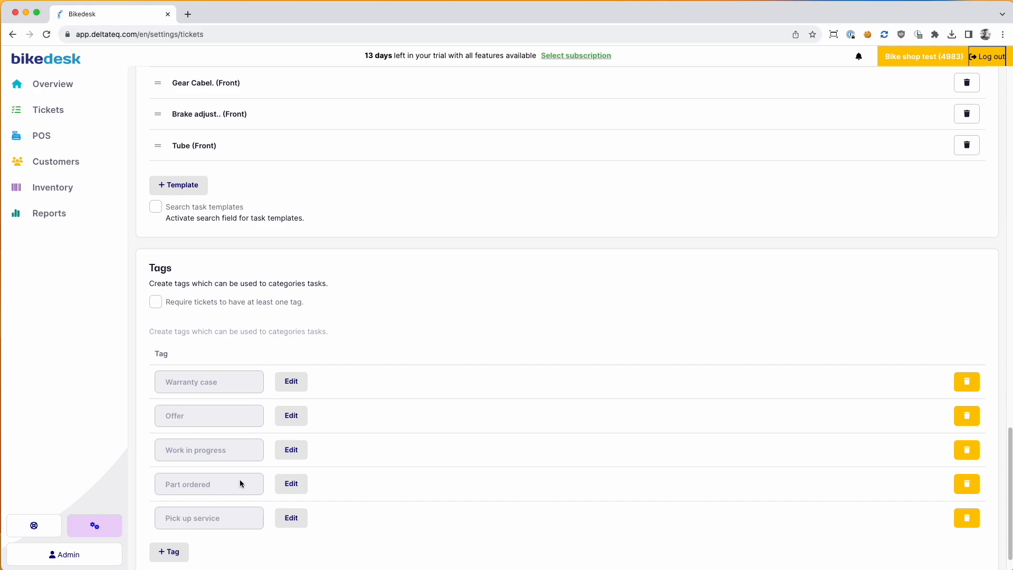
scroll(237, 480, up, 20)
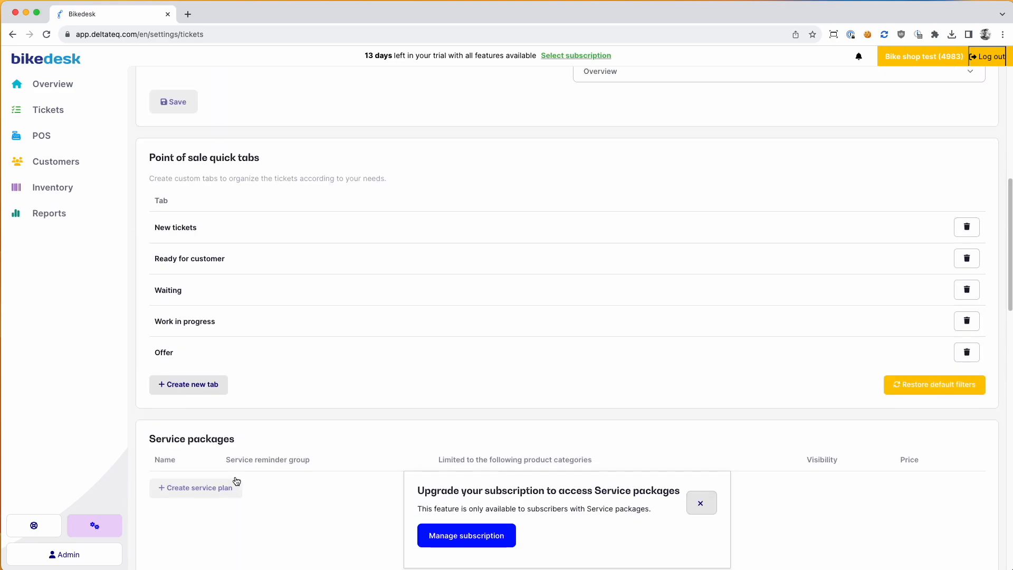
scroll(237, 481, up, 2)
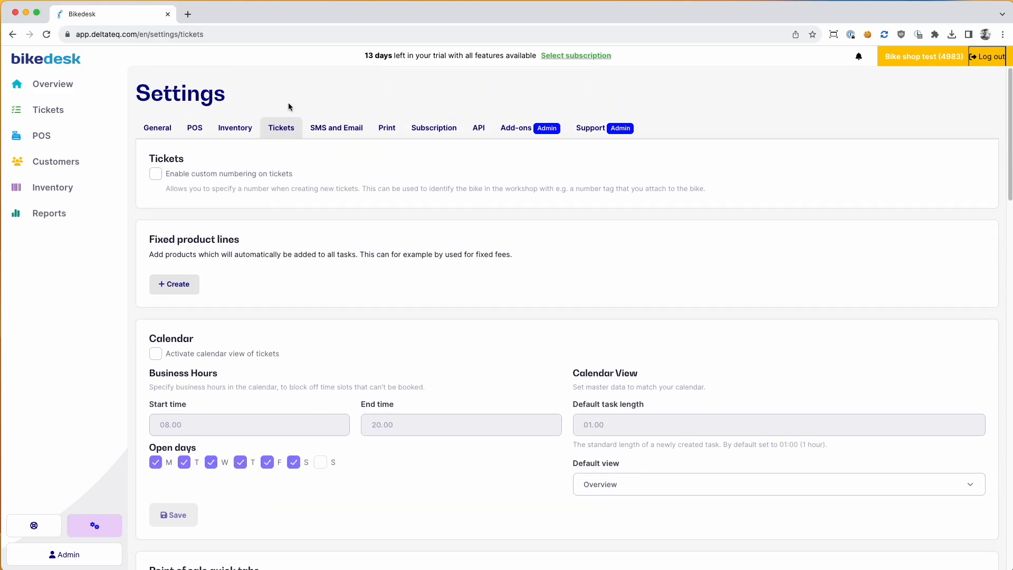
Step: Show the SMS and Email settings, keep Inbound SMS on Deactivated, and scroll through them
click(349, 130)
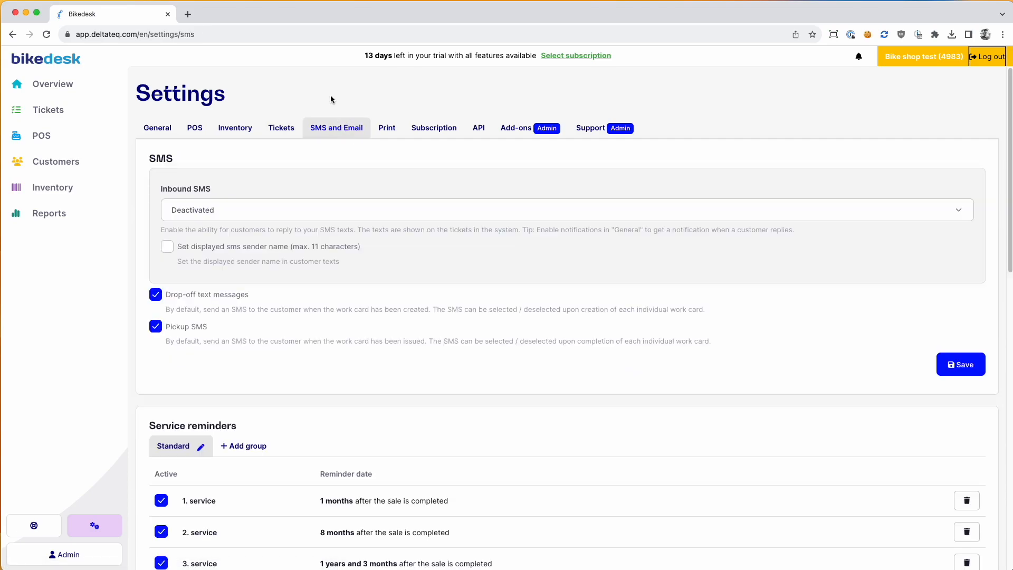
click(204, 214)
click(205, 171)
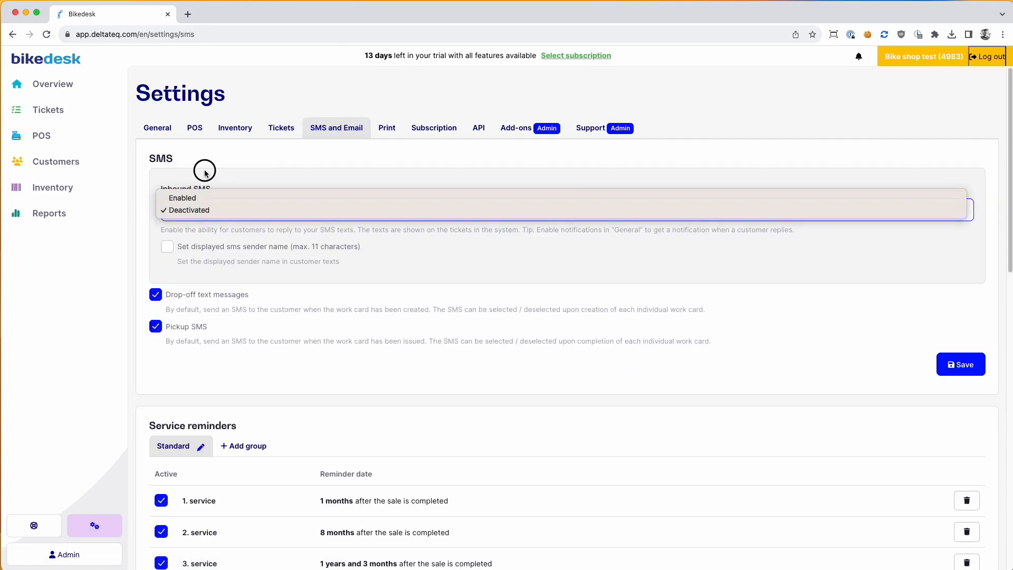
drag(161, 190, 205, 190)
click(220, 193)
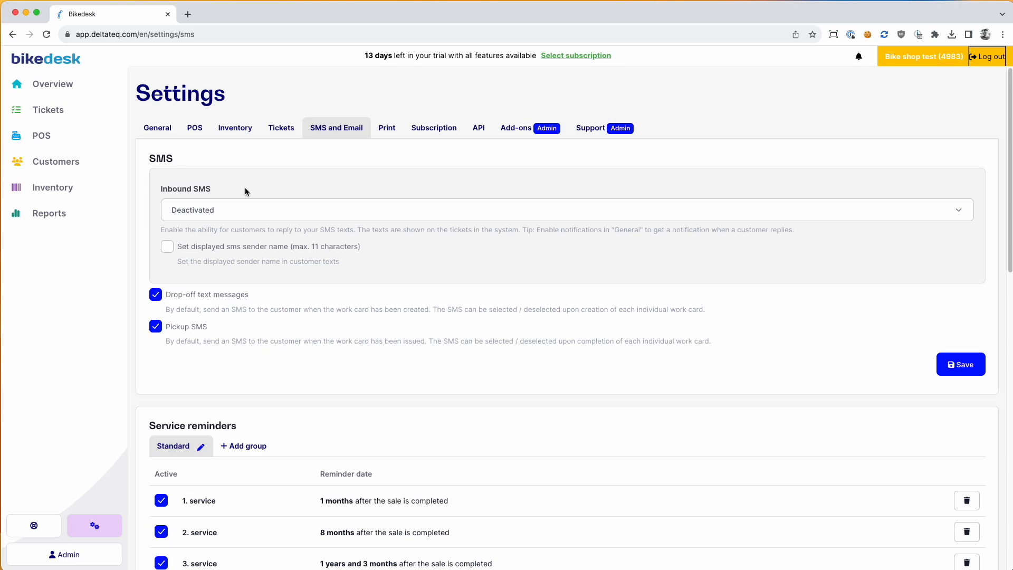
scroll(245, 188, down, 3)
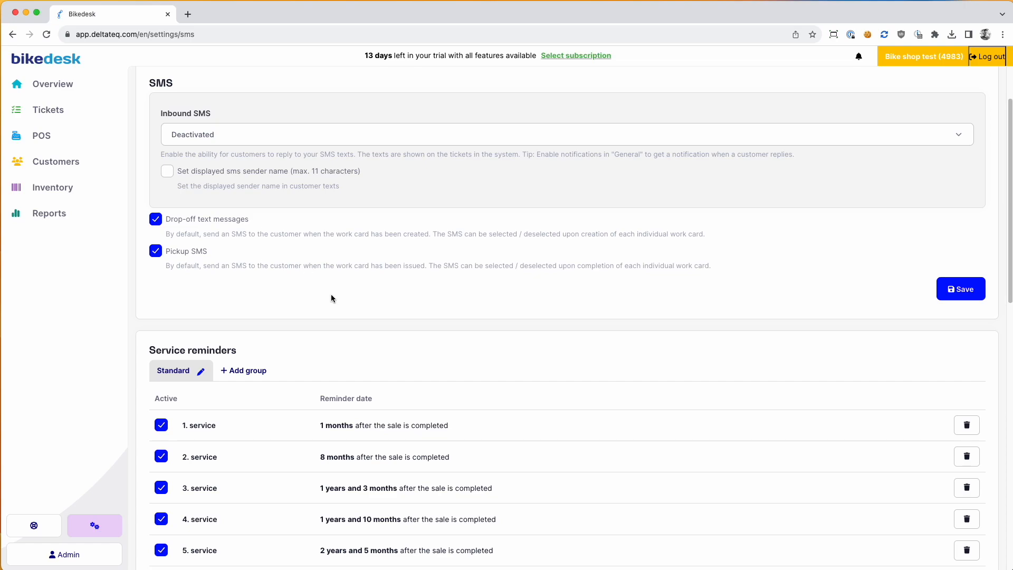
scroll(336, 289, down, 3)
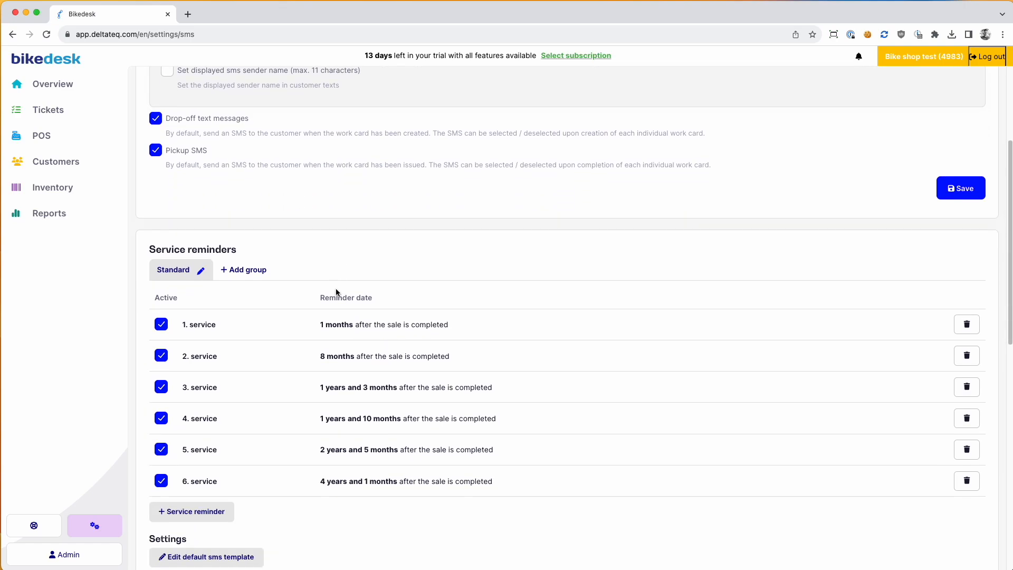
drag(149, 228, 246, 227)
click(247, 227)
scroll(262, 240, down, 2)
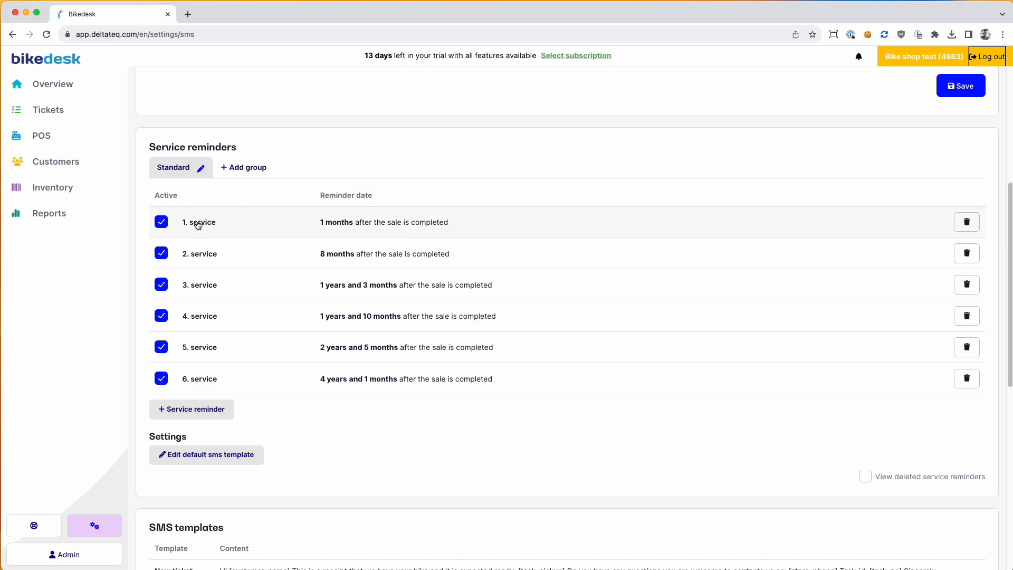
click(210, 410)
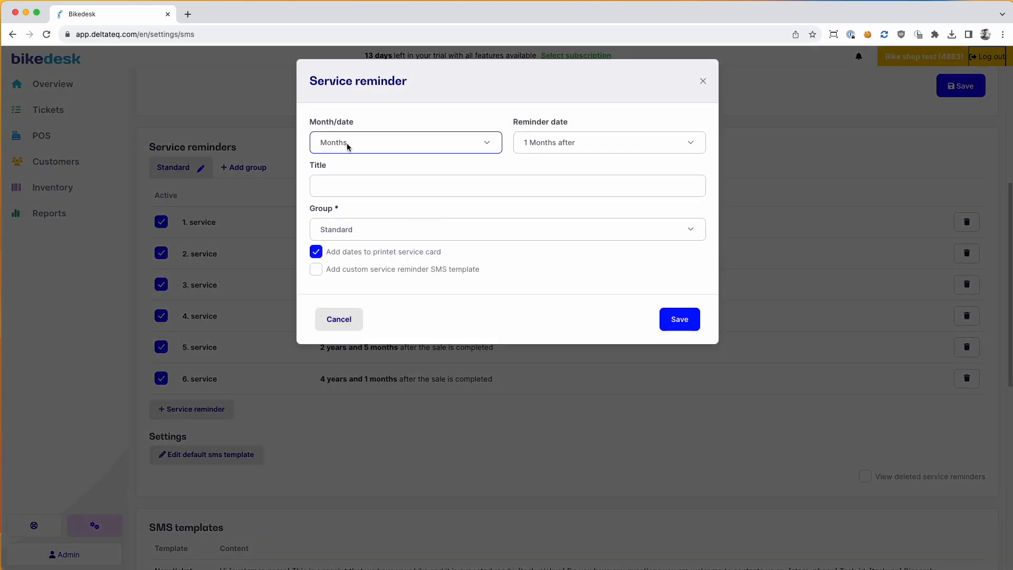
click(543, 143)
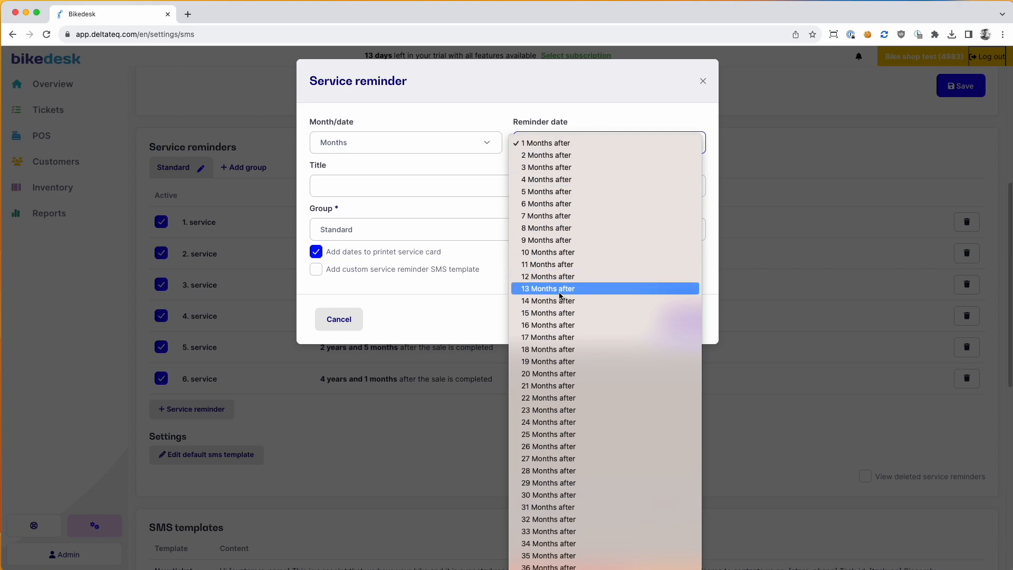
click(476, 176)
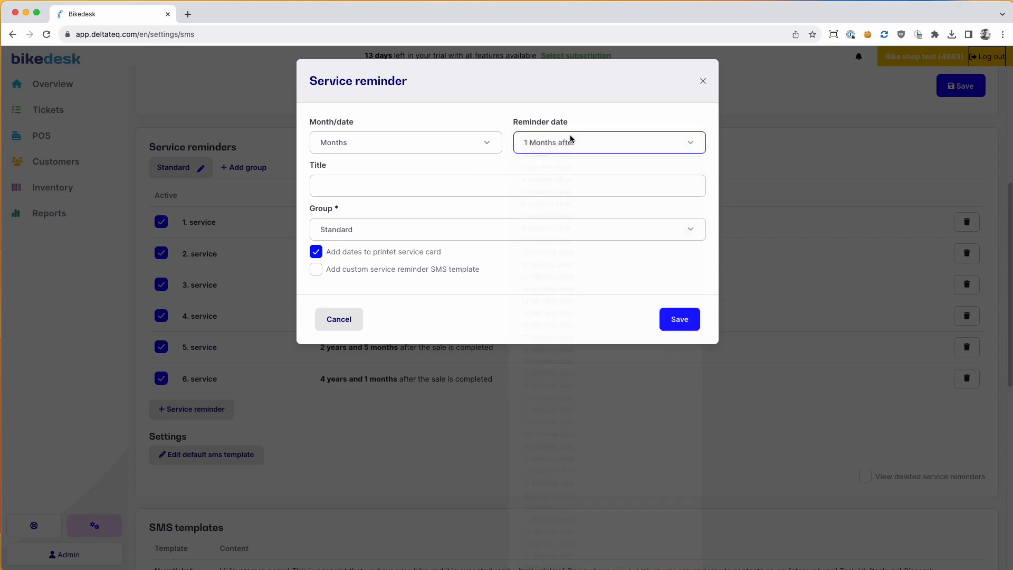
click(381, 143)
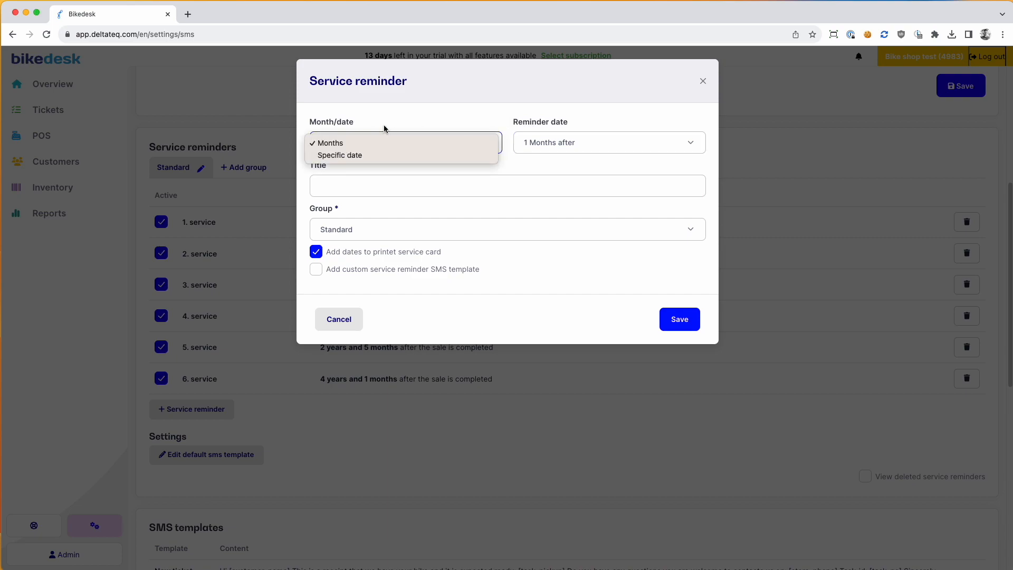
click(378, 138)
click(339, 229)
click(344, 217)
click(333, 233)
click(341, 222)
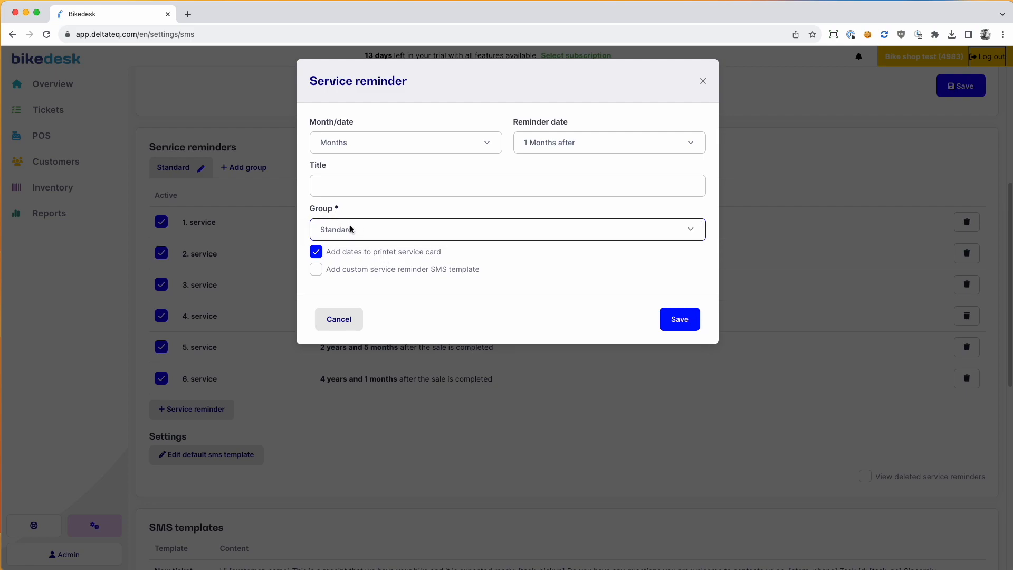
click(342, 321)
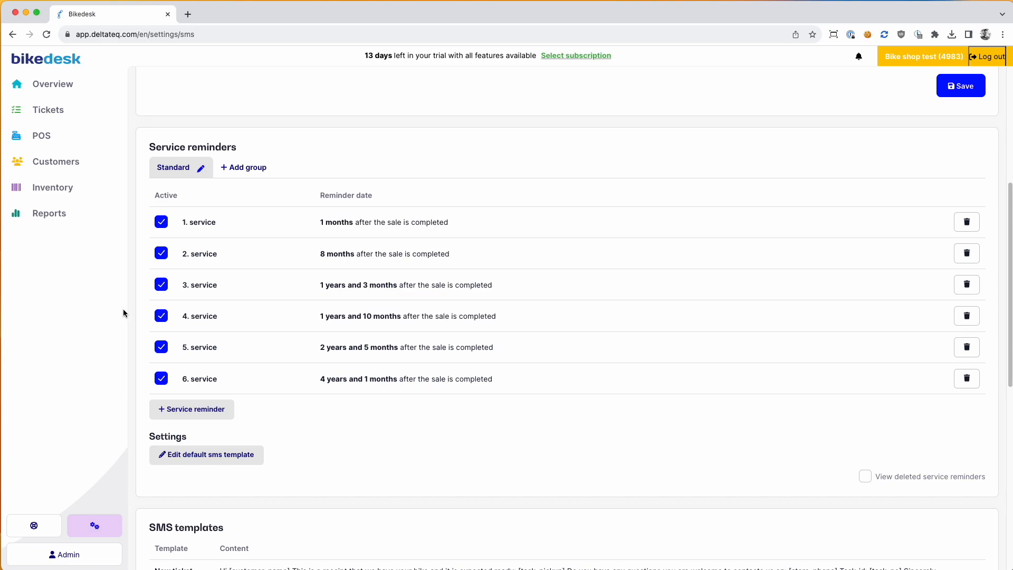
Step: Open the default service reminder SMS template, leaving the 6. service reminder unchanged
scroll(222, 448, down, 1)
click(408, 365)
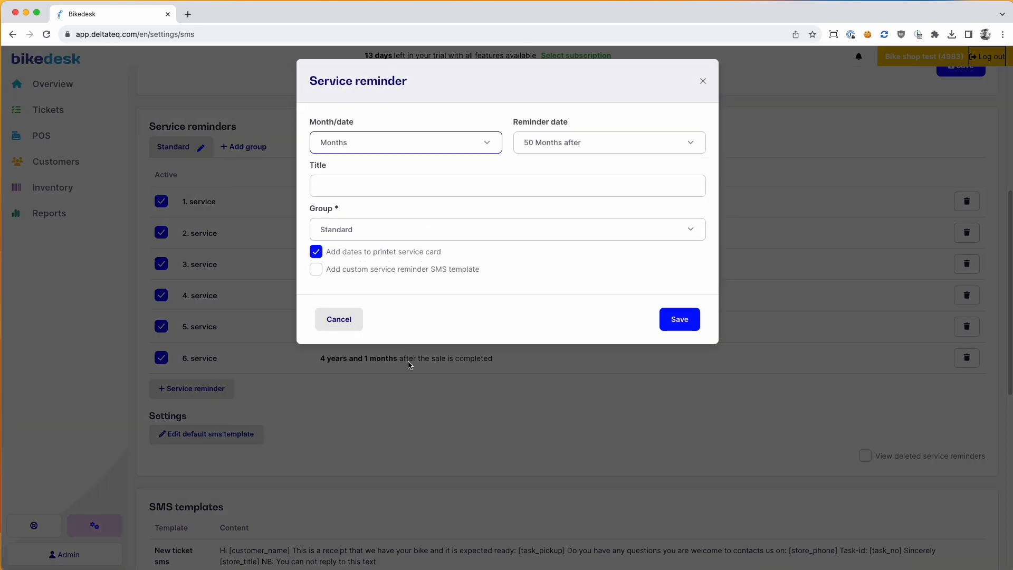
click(340, 320)
click(240, 431)
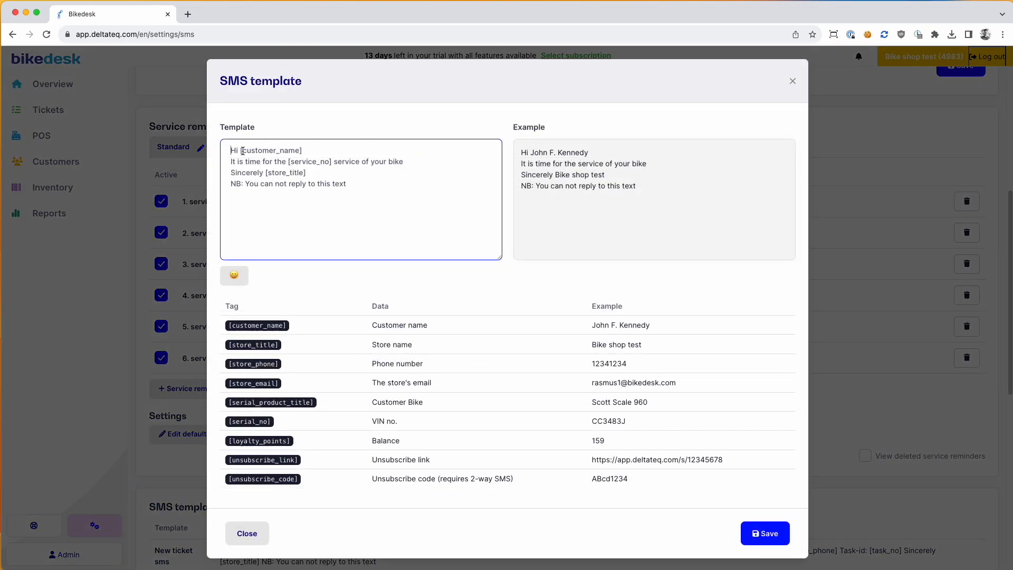
Step: Review the template's lines, the example's greeting and NB lines, and the [customer_name] tag
drag(231, 162, 398, 162)
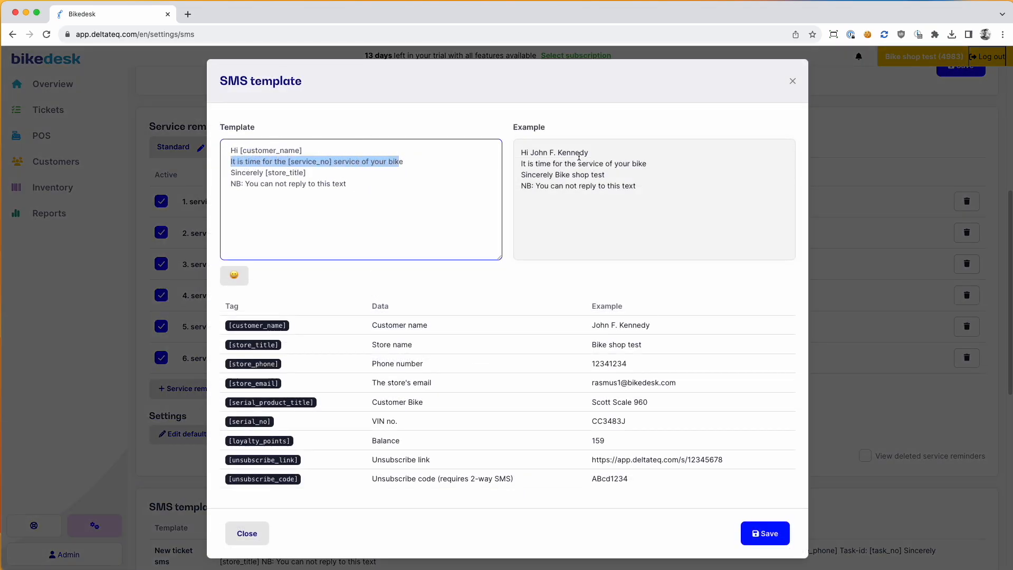
click(580, 161)
drag(521, 153, 595, 158)
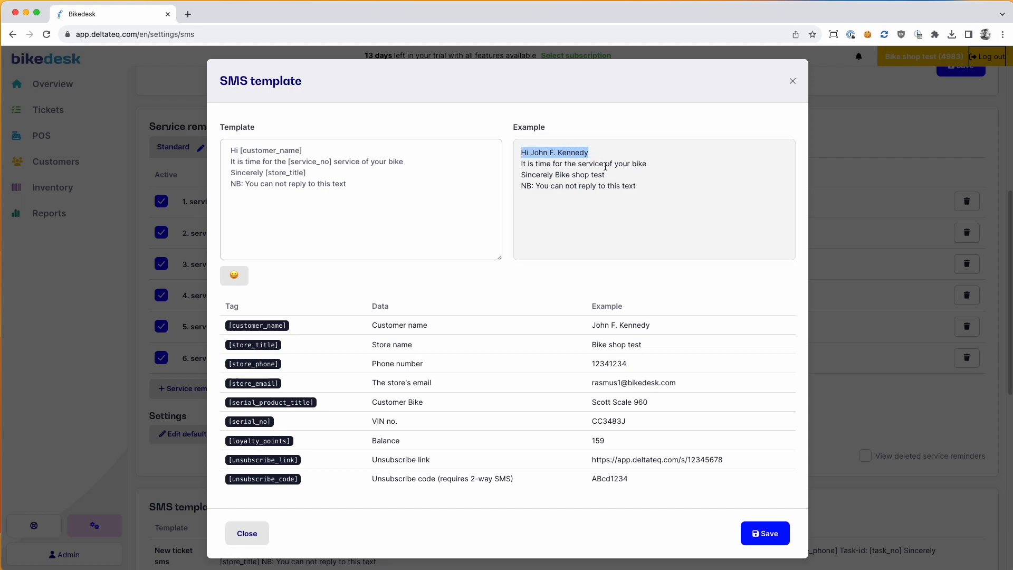
drag(541, 175, 520, 187)
click(640, 187)
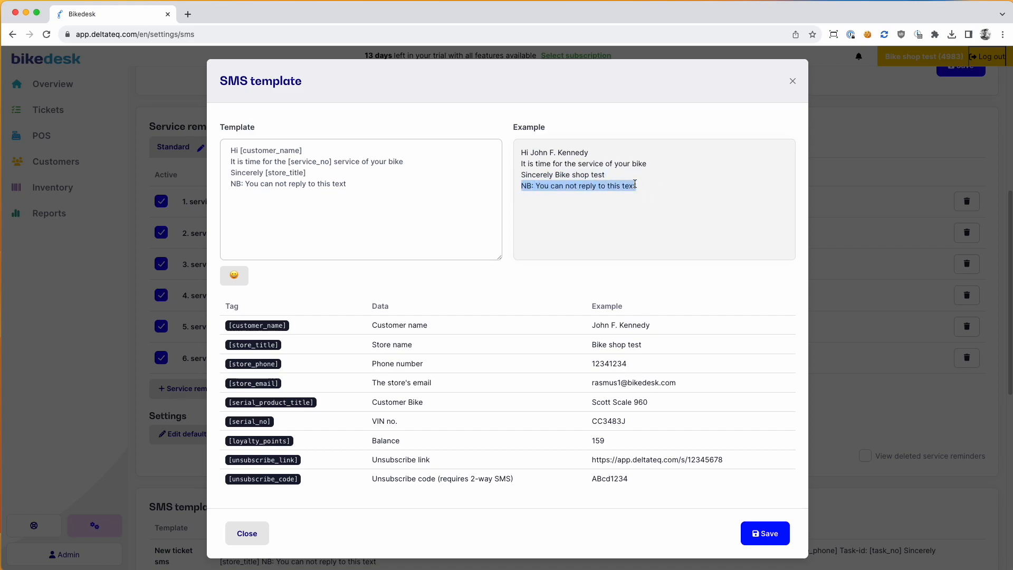
drag(656, 186, 519, 187)
drag(649, 190, 520, 188)
click(555, 188)
drag(611, 186, 614, 186)
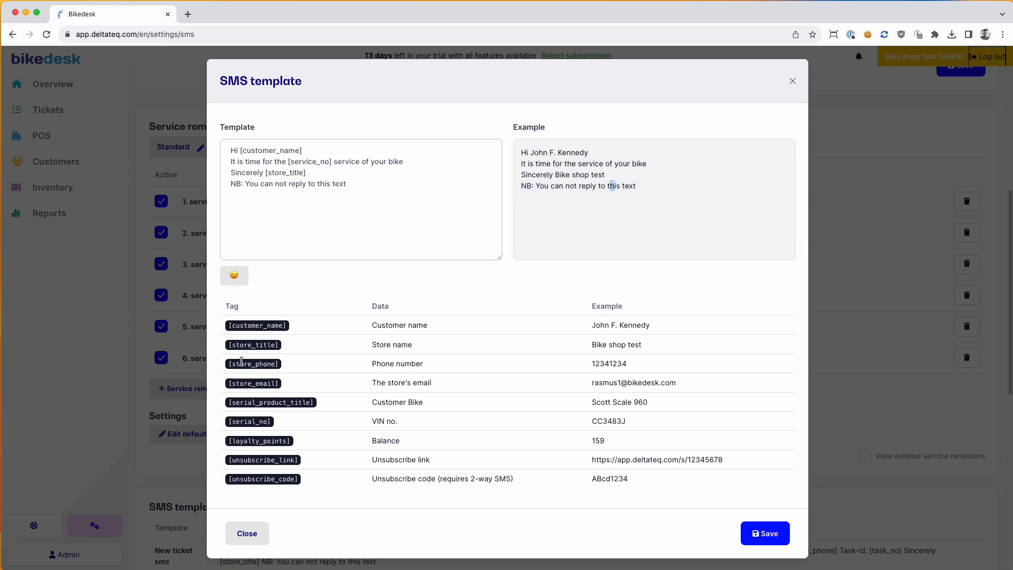
drag(231, 326, 297, 329)
click(297, 329)
Step: Paste the [serial_no] tag after 'bike', confirm the example shows CC3483J, and close the editor
click(309, 200)
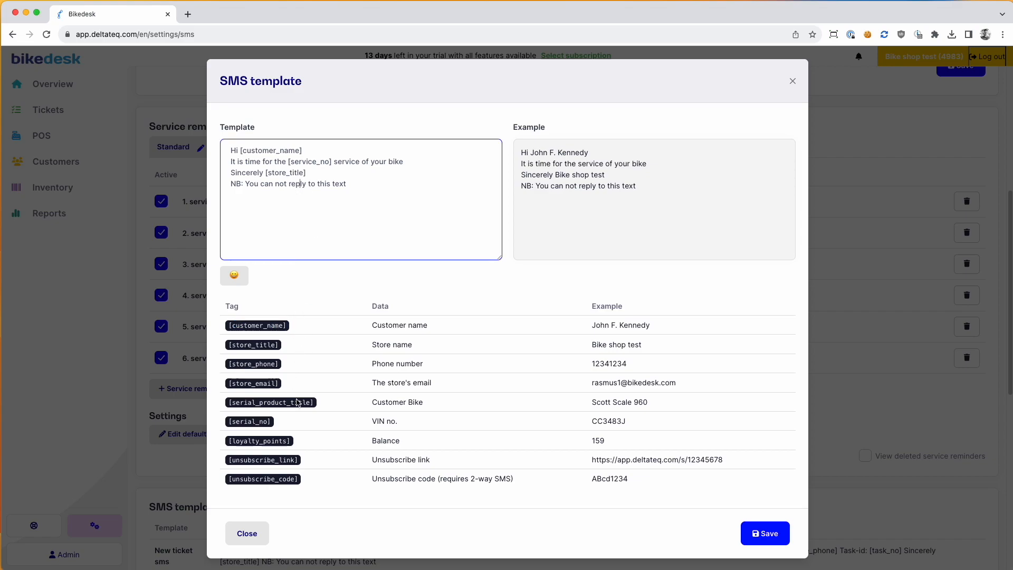
drag(288, 426, 229, 420)
key(super+c)
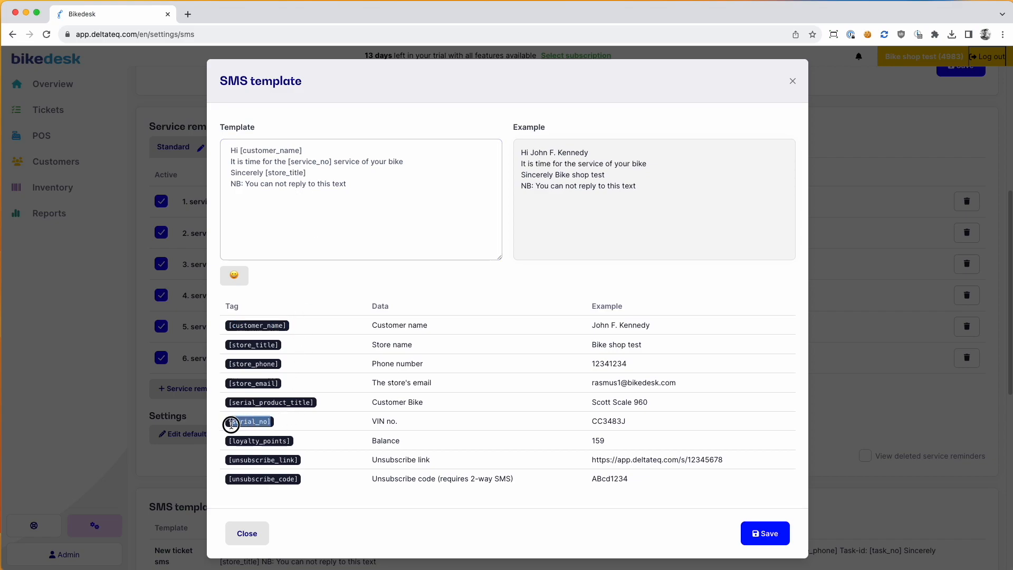
click(351, 174)
click(418, 164)
key(super+v)
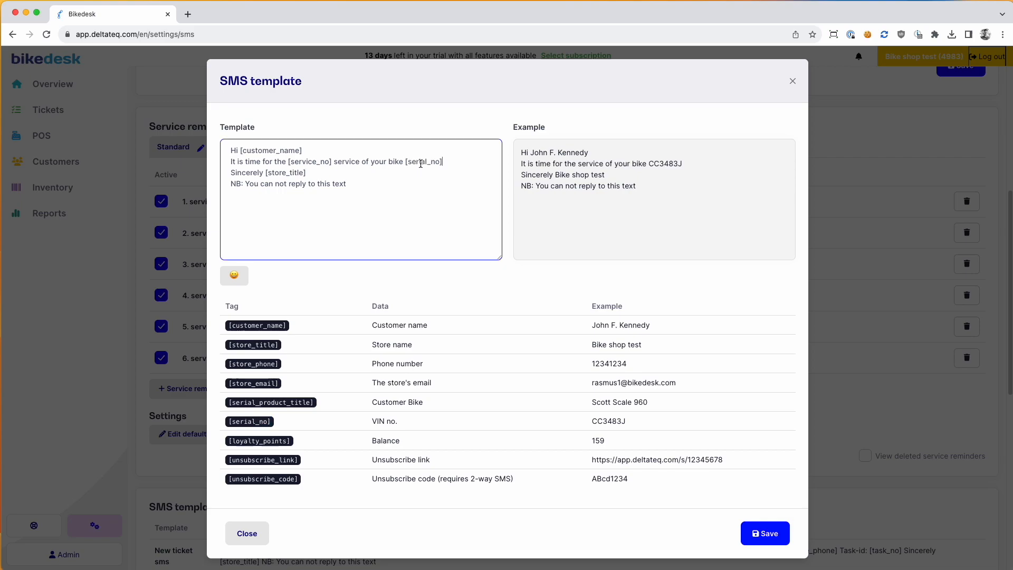
drag(651, 164, 684, 164)
click(679, 161)
double_click(664, 163)
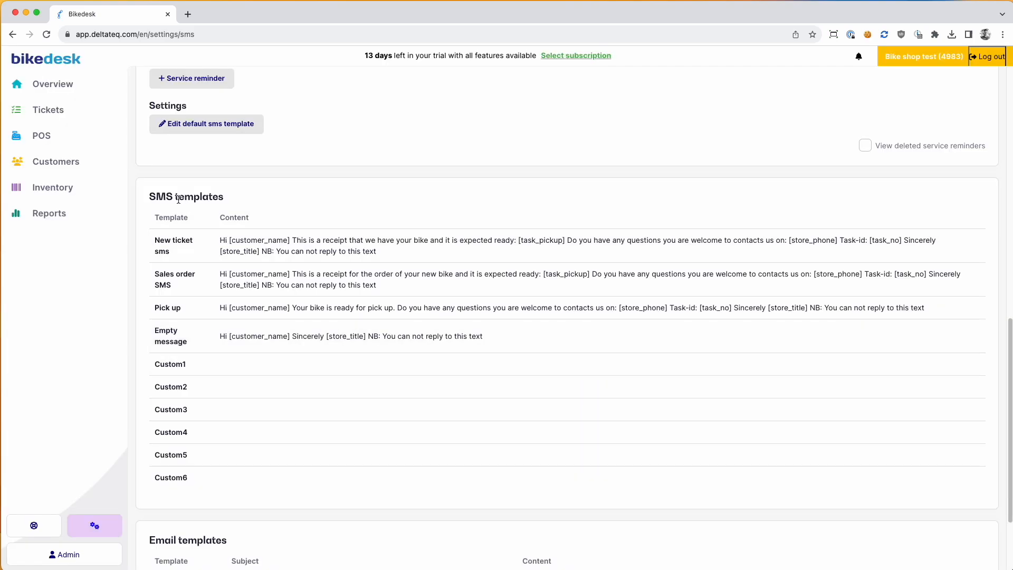
drag(152, 195, 236, 197)
click(236, 198)
click(312, 283)
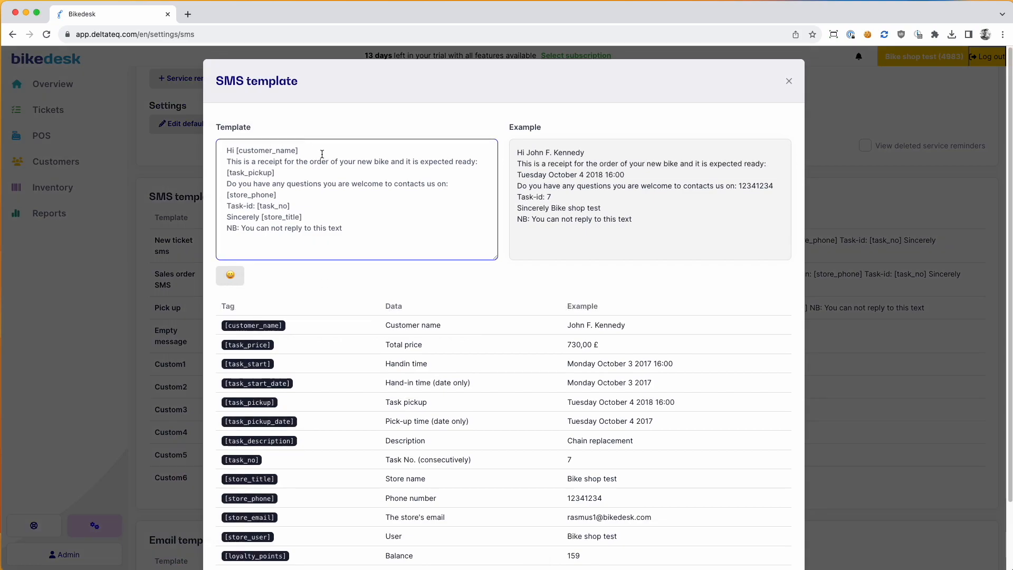
mouse_move(634, 221)
mouse_down()
mouse_move(525, 160)
mouse_move(593, 185)
mouse_move(647, 222)
mouse_up()
scroll(341, 316, down, 1)
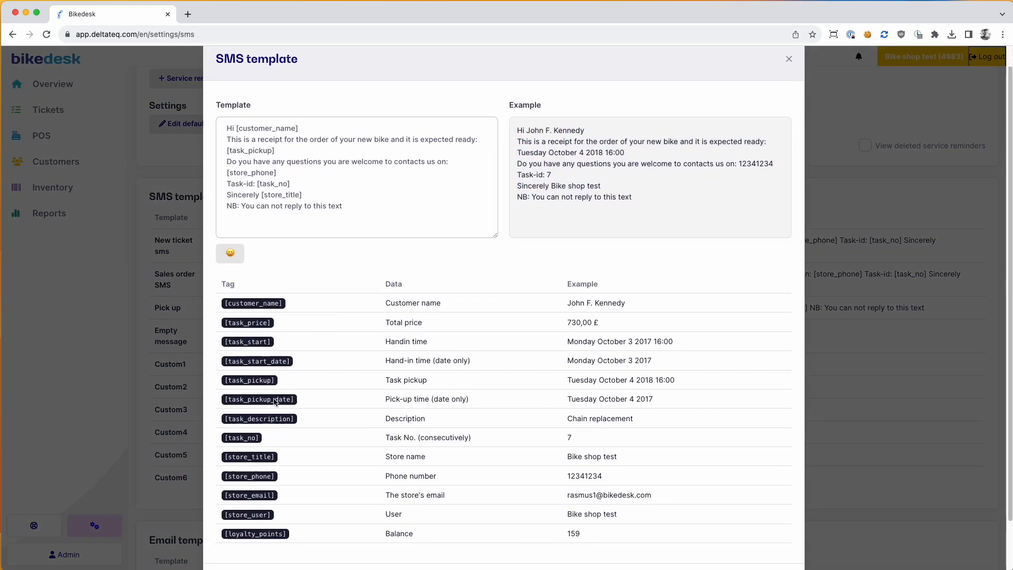
drag(278, 457, 221, 458)
click(302, 184)
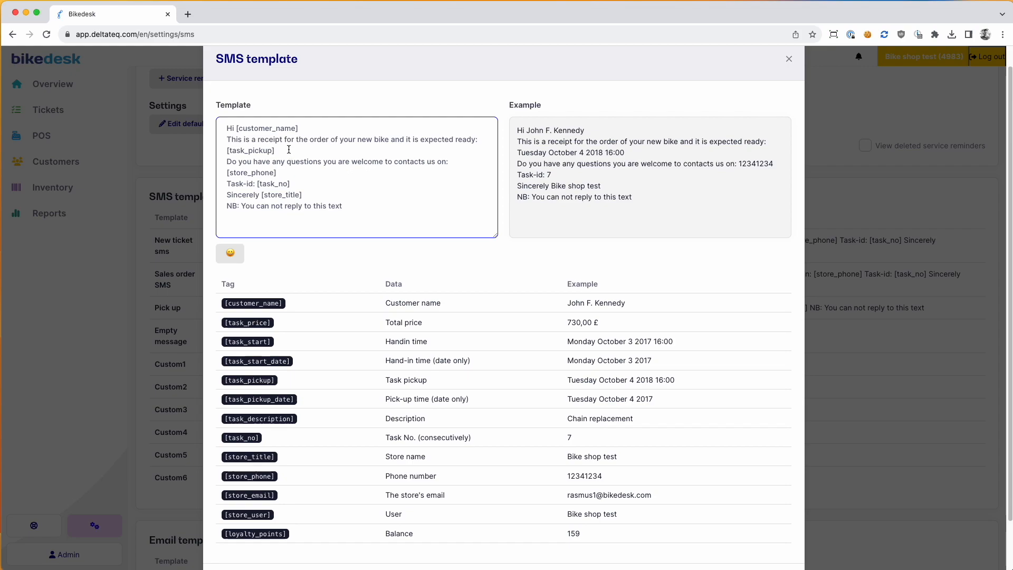
click(789, 58)
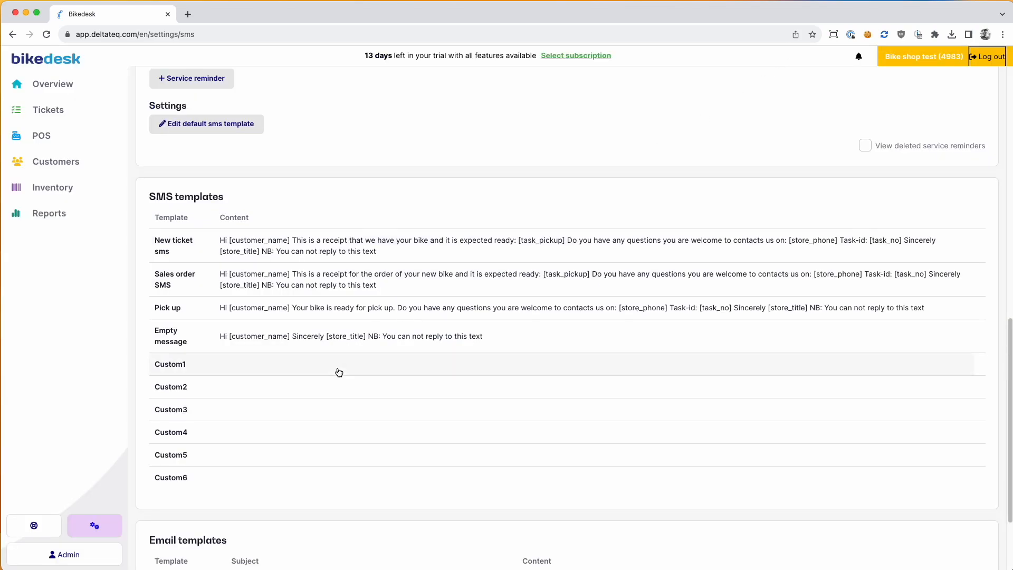
scroll(337, 371, down, 3)
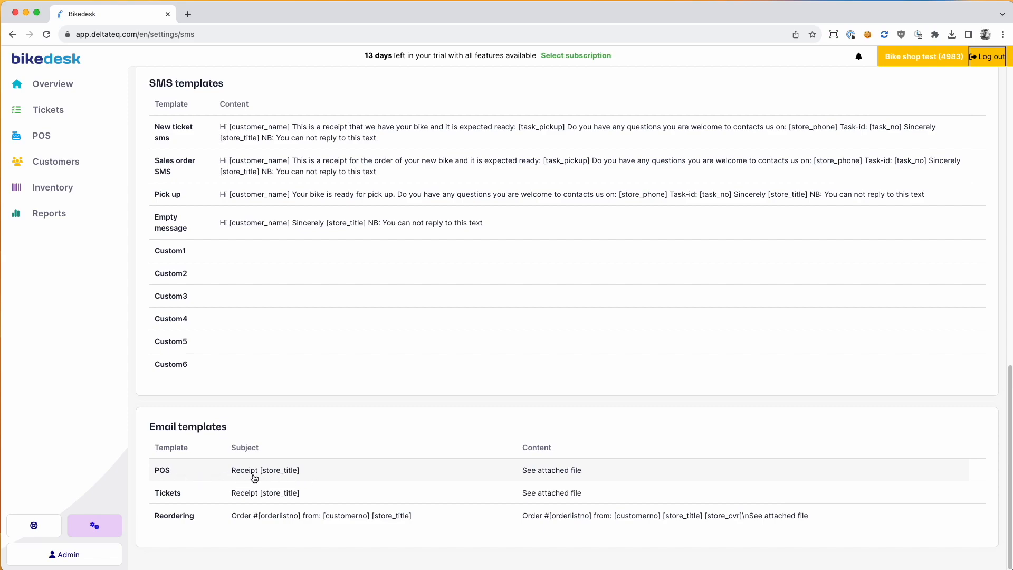
scroll(340, 435, up, 15)
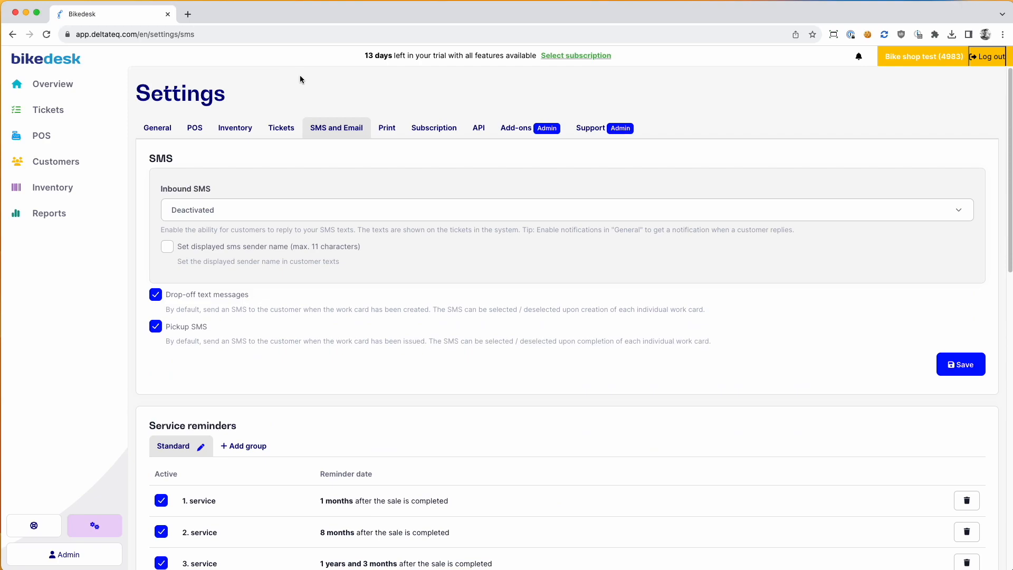
Step: Open the print settings and keep the receipt printer on Web browser
click(385, 134)
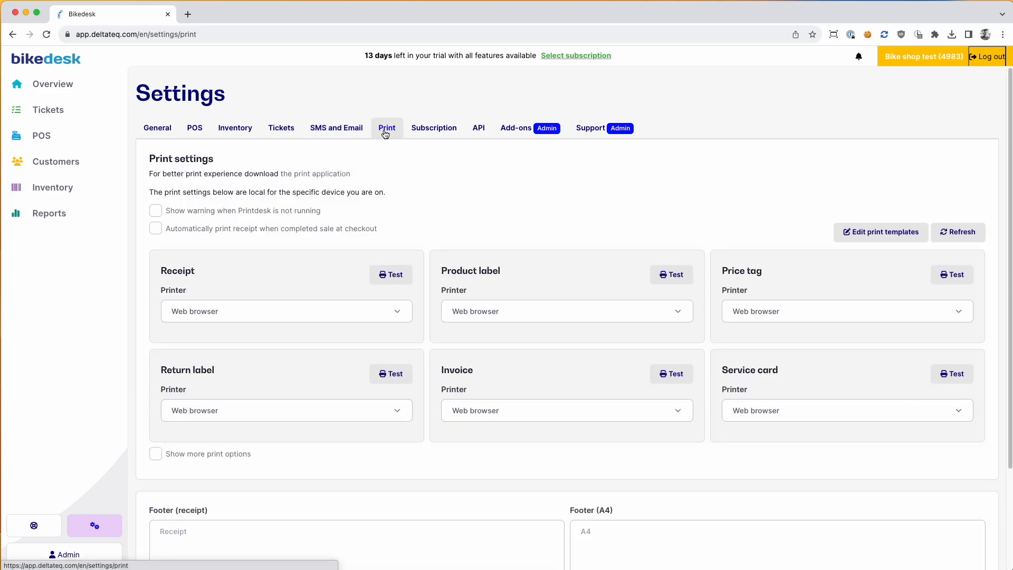
scroll(267, 192, down, 3)
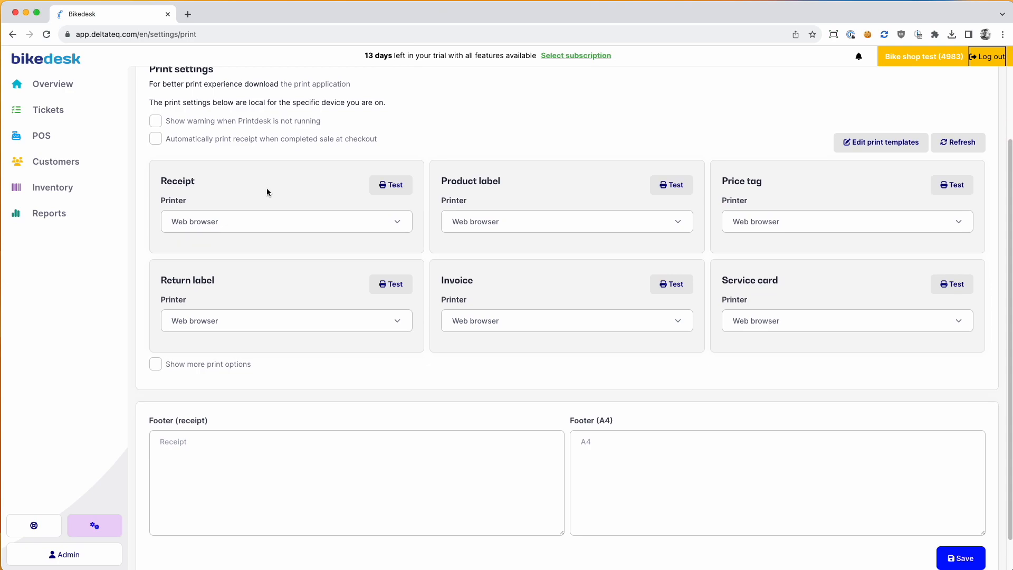
scroll(215, 216, up, 3)
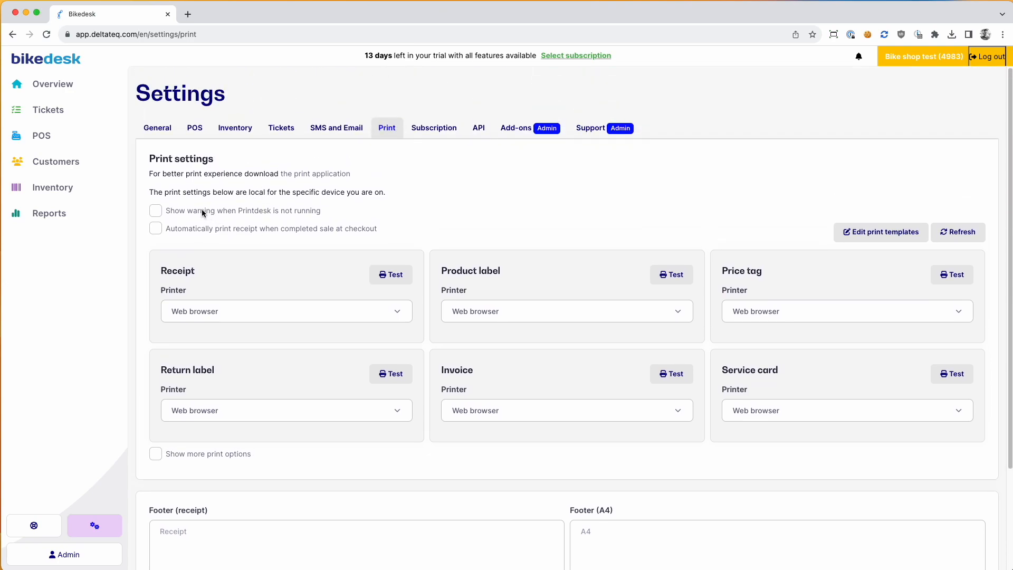
scroll(199, 213, down, 5)
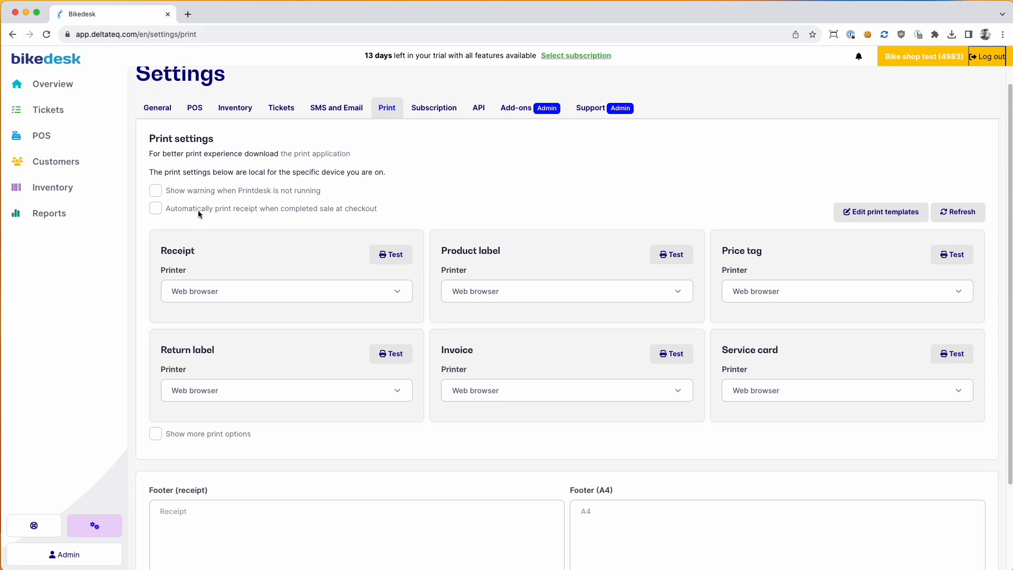
scroll(195, 214, up, 5)
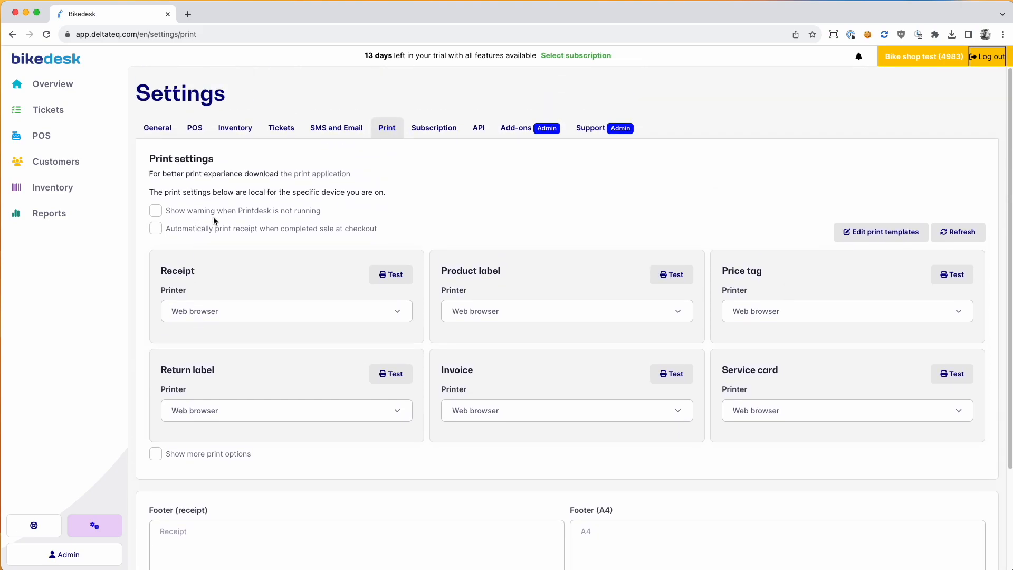
click(295, 311)
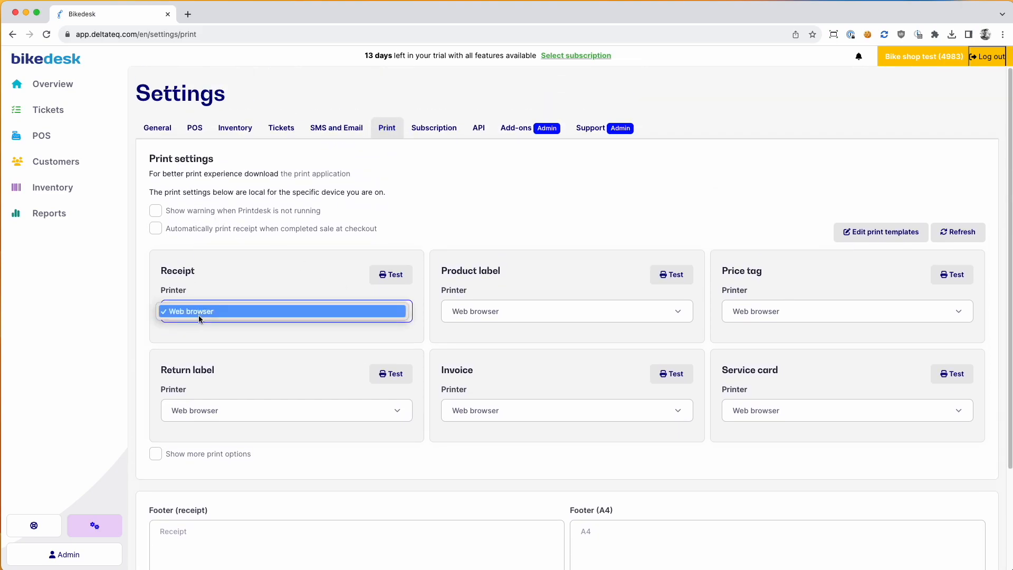
click(258, 224)
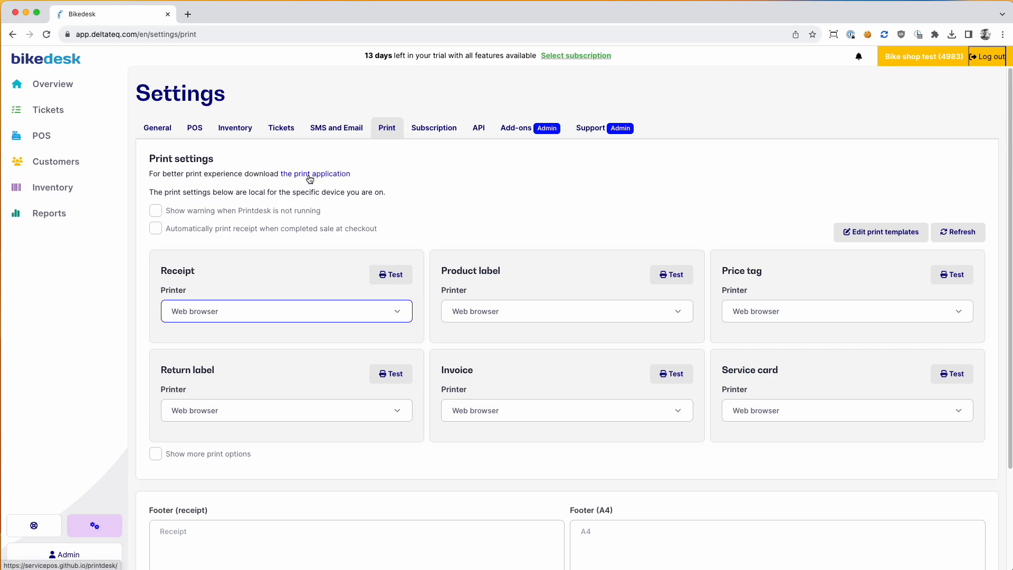
click(260, 312)
click(201, 309)
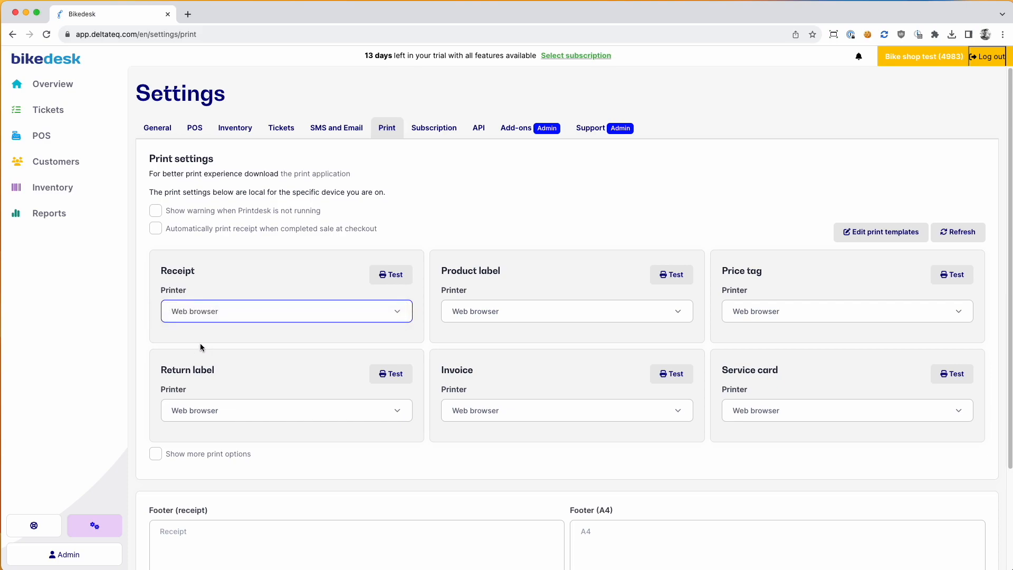
click(221, 319)
click(207, 332)
Step: Keep product label, price tag and invoice printers on Web browser, then view subscription plans
click(496, 311)
click(498, 332)
click(776, 310)
click(780, 285)
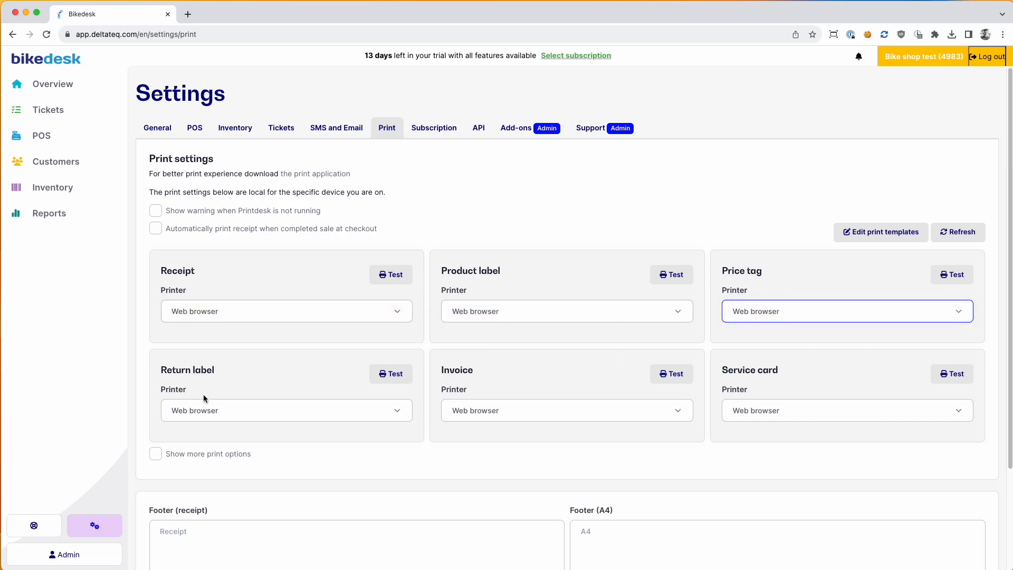
click(526, 407)
click(524, 410)
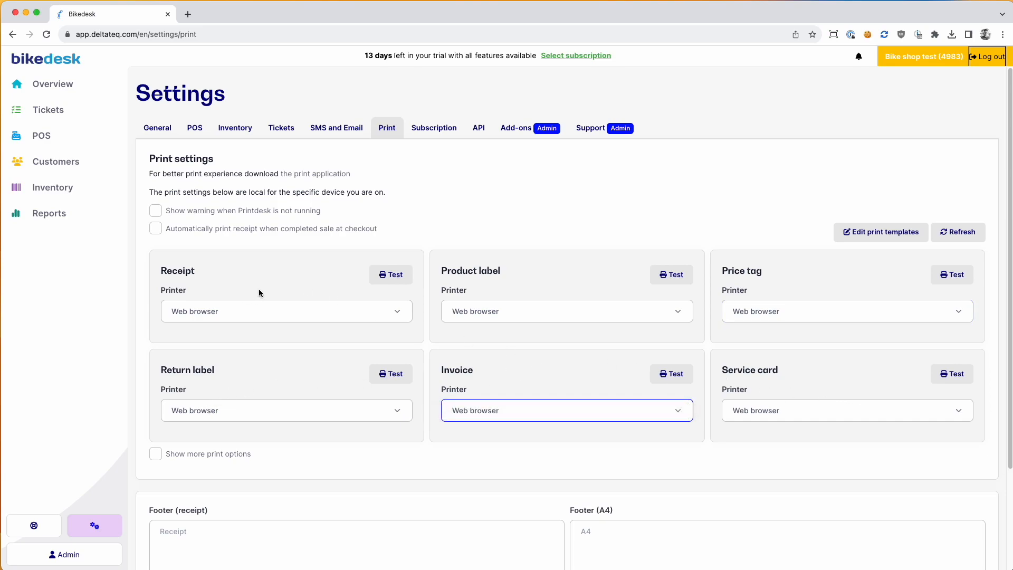
click(489, 314)
click(302, 287)
click(546, 274)
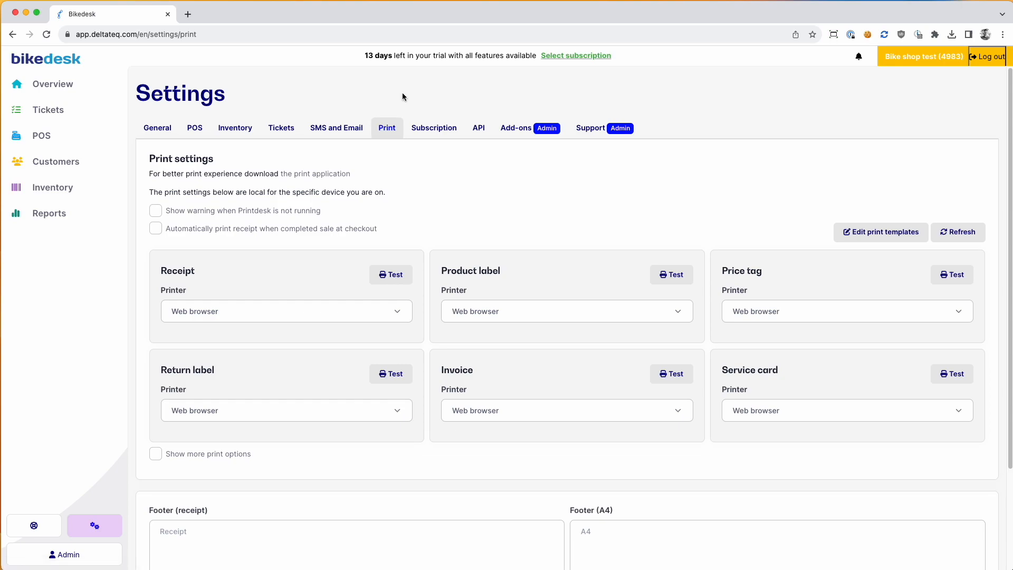
drag(363, 57, 377, 72)
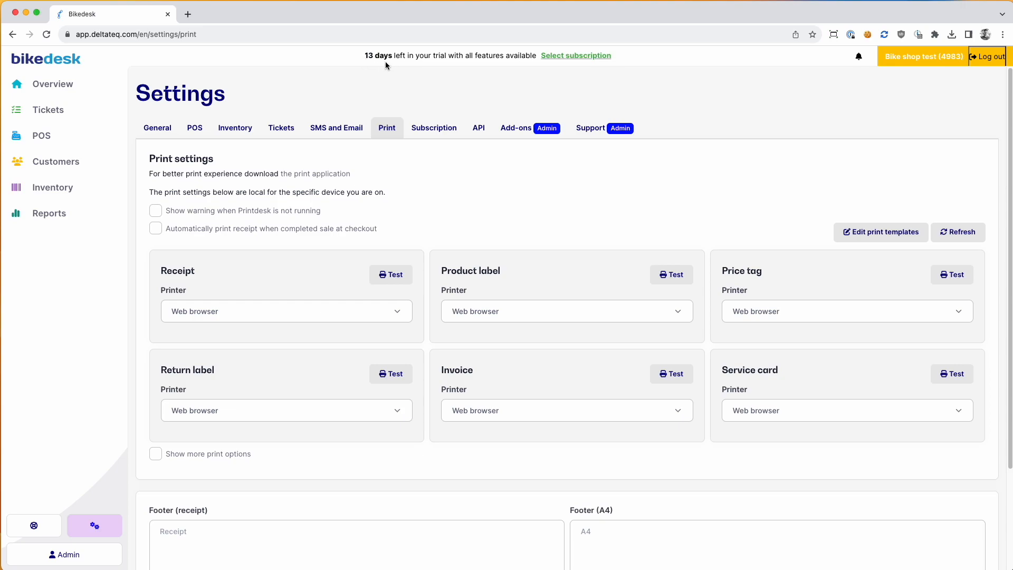
click(437, 133)
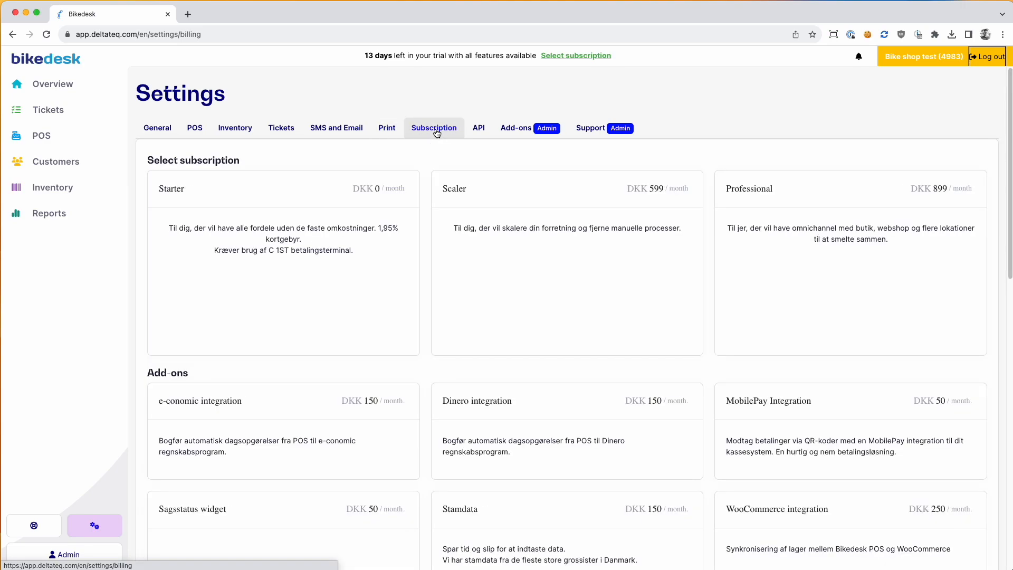